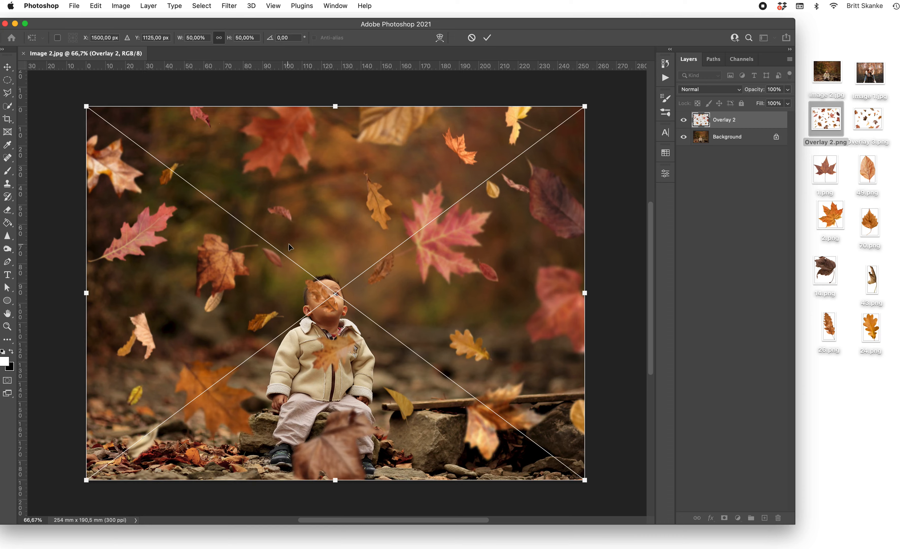
Commit the placed Overlay 2 leaf image and rasterize its layer.
{"action": "left_click", "coordinate": [488, 38]}
{"action": "left_click", "coordinate": [451, 82]}
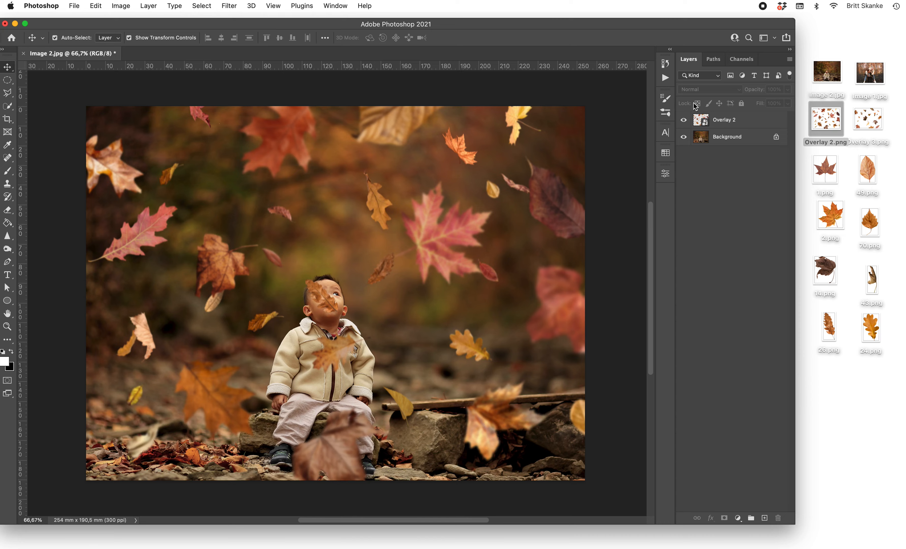
{"action": "left_click", "coordinate": [742, 124]}
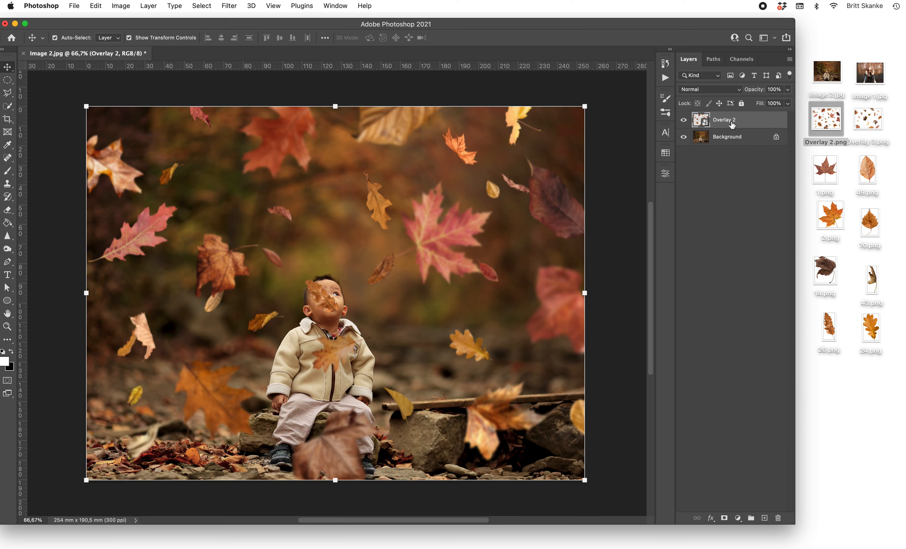
{"action": "right_click", "coordinate": [748, 123]}
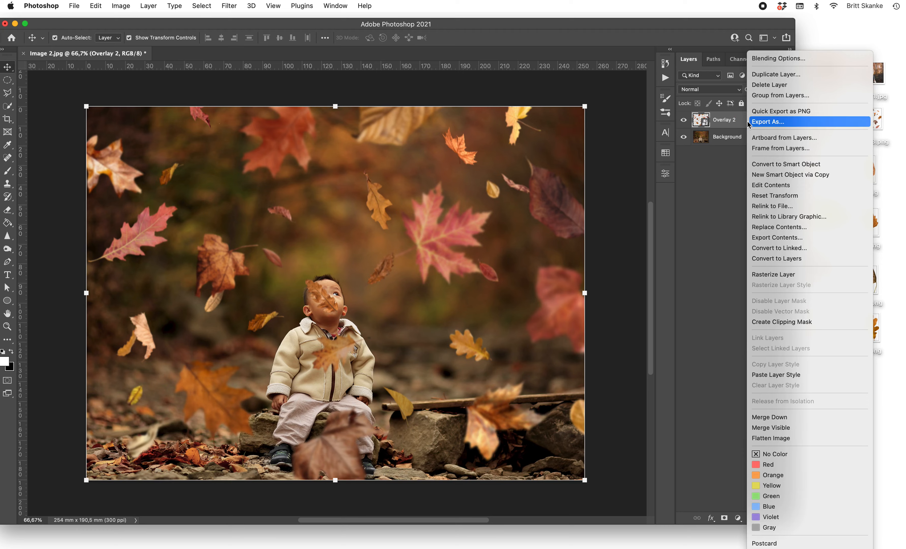
{"action": "left_click", "coordinate": [785, 274]}
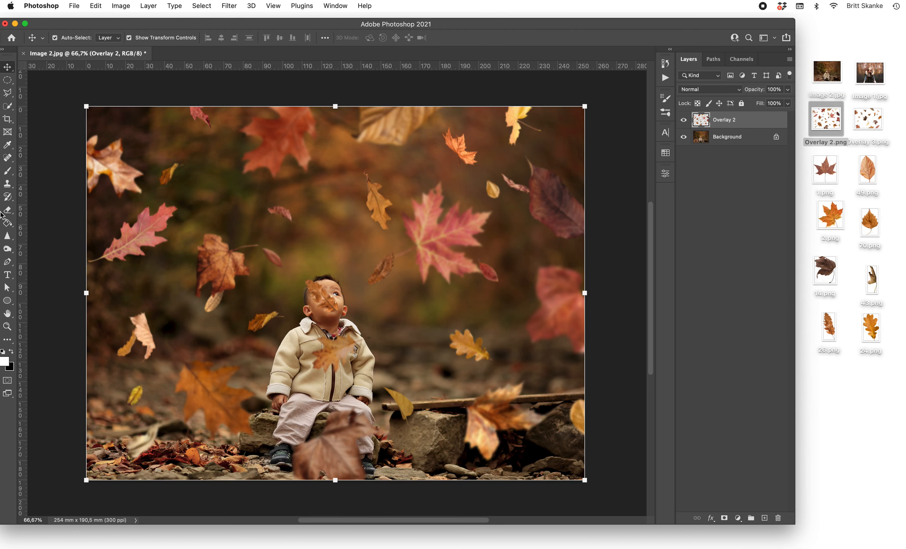
Erase the leaves covering the child's face, jacket and legs on the Overlay 2 layer at 100% opacity.
{"action": "left_click", "coordinate": [7, 212]}
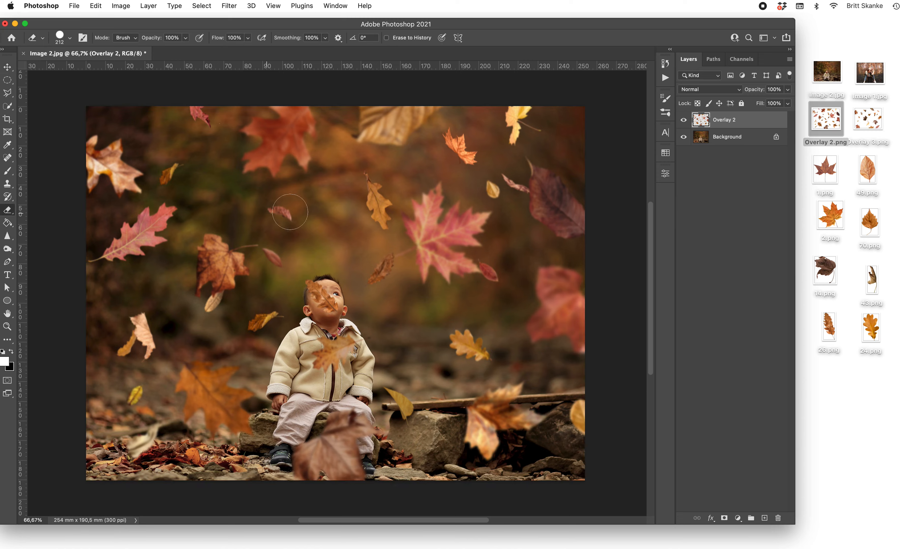
{"action": "mouse_move", "coordinate": [157, 39]}
{"action": "left_mouse_down"}
{"action": "mouse_move", "coordinate": [134, 38]}
{"action": "mouse_move", "coordinate": [170, 38]}
{"action": "left_mouse_up"}
{"action": "mouse_move", "coordinate": [334, 302]}
{"action": "left_mouse_down"}
{"action": "mouse_move", "coordinate": [330, 313]}
{"action": "mouse_move", "coordinate": [309, 287]}
{"action": "mouse_move", "coordinate": [342, 330]}
{"action": "mouse_move", "coordinate": [307, 371]}
{"action": "left_mouse_up"}
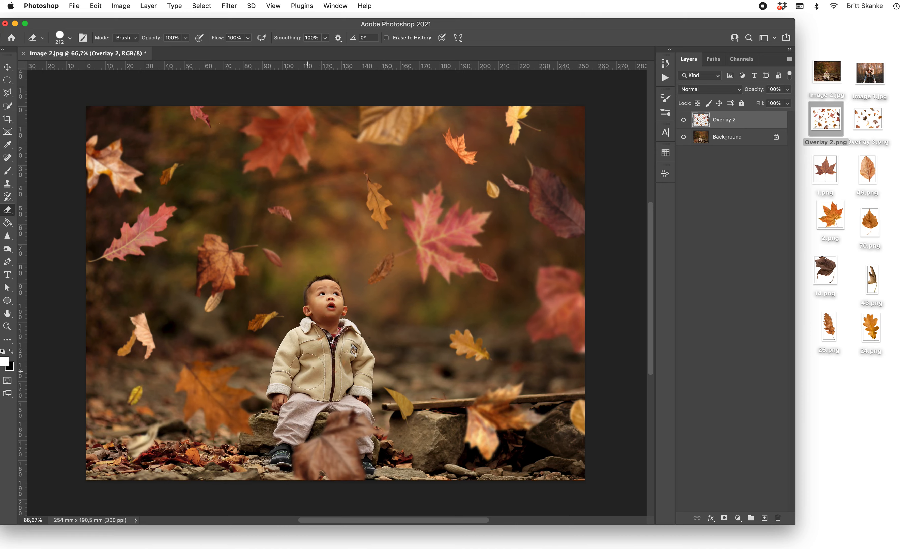
{"action": "mouse_move", "coordinate": [348, 431]}
{"action": "left_mouse_down"}
{"action": "mouse_move", "coordinate": [371, 438]}
{"action": "mouse_move", "coordinate": [333, 409]}
{"action": "mouse_move", "coordinate": [353, 453]}
{"action": "mouse_move", "coordinate": [301, 447]}
{"action": "mouse_move", "coordinate": [315, 475]}
{"action": "mouse_move", "coordinate": [345, 456]}
{"action": "mouse_move", "coordinate": [366, 490]}
{"action": "left_mouse_up"}
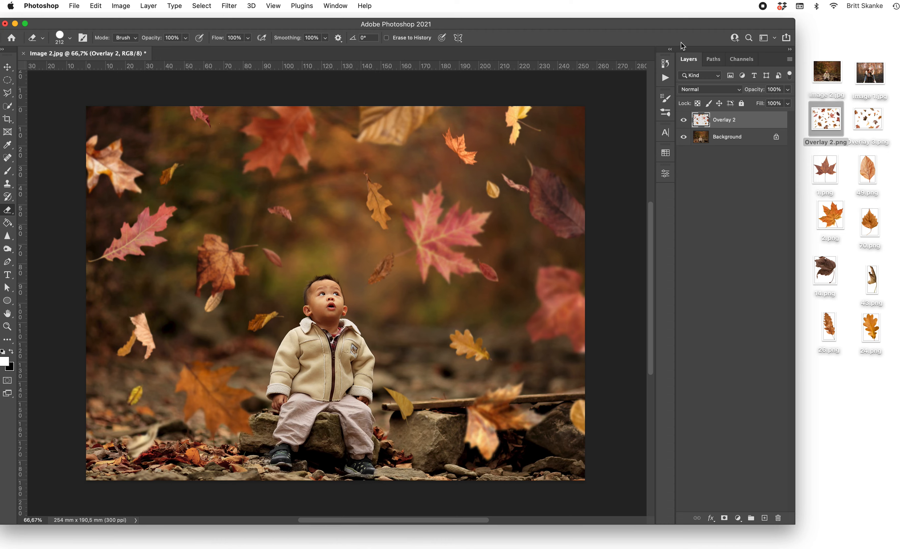
Use the document history to undo the erasing and return to the Rasterize Layer state.
{"action": "left_click", "coordinate": [669, 68]}
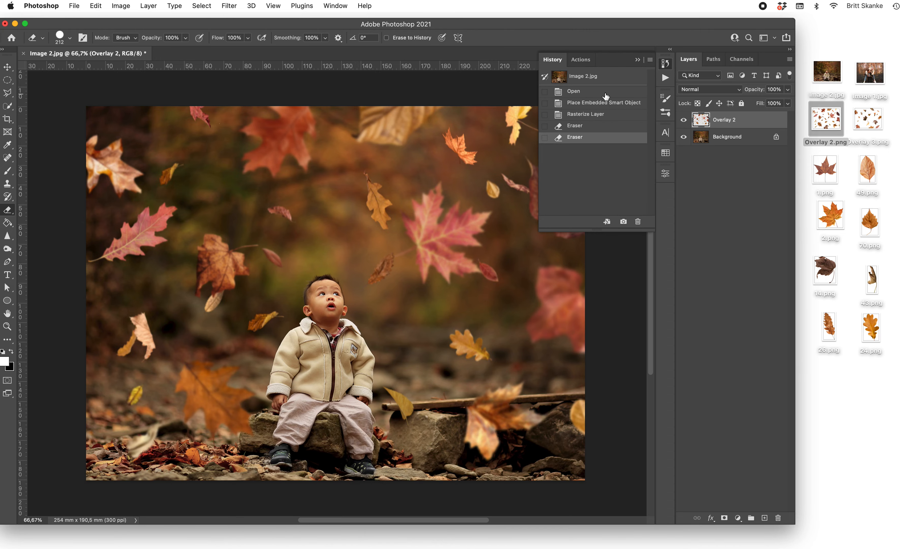
{"action": "left_click", "coordinate": [637, 61]}
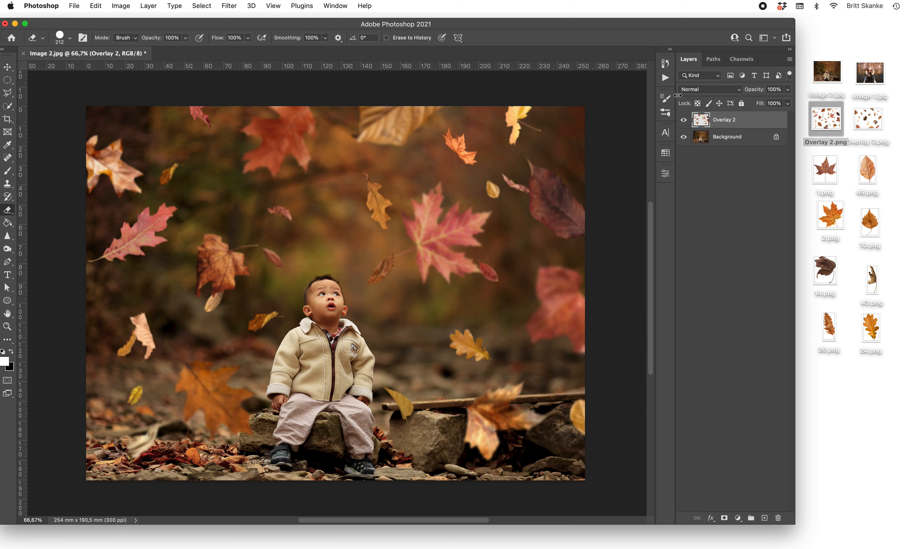
{"action": "left_click", "coordinate": [666, 64]}
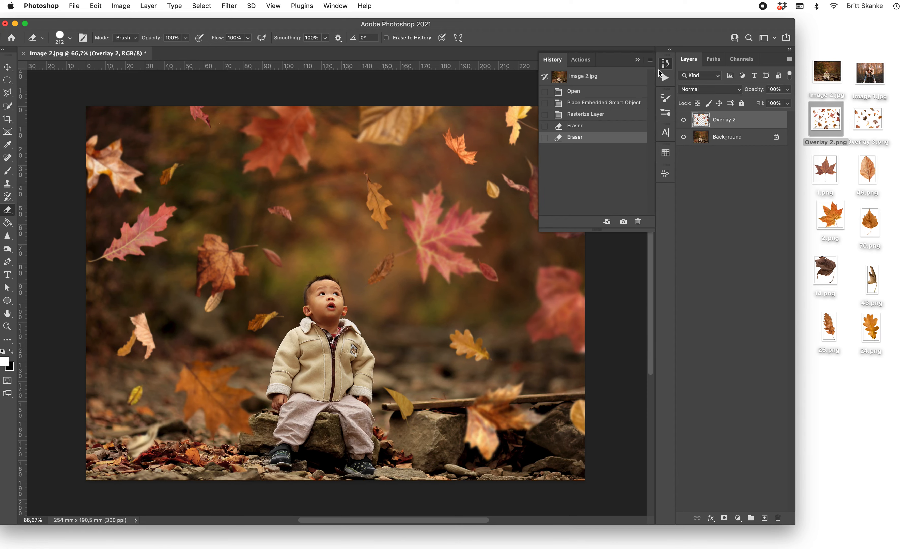
{"action": "left_click", "coordinate": [600, 105]}
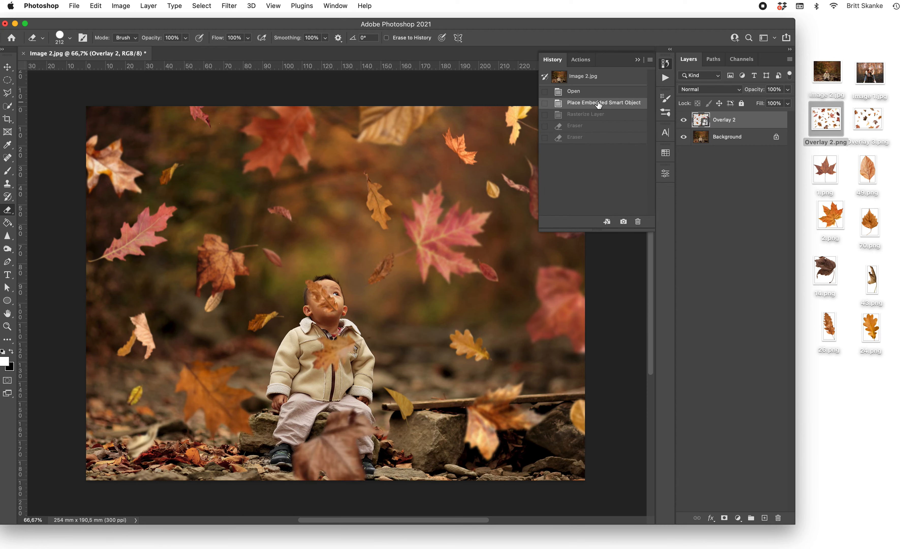
{"action": "left_click", "coordinate": [608, 115]}
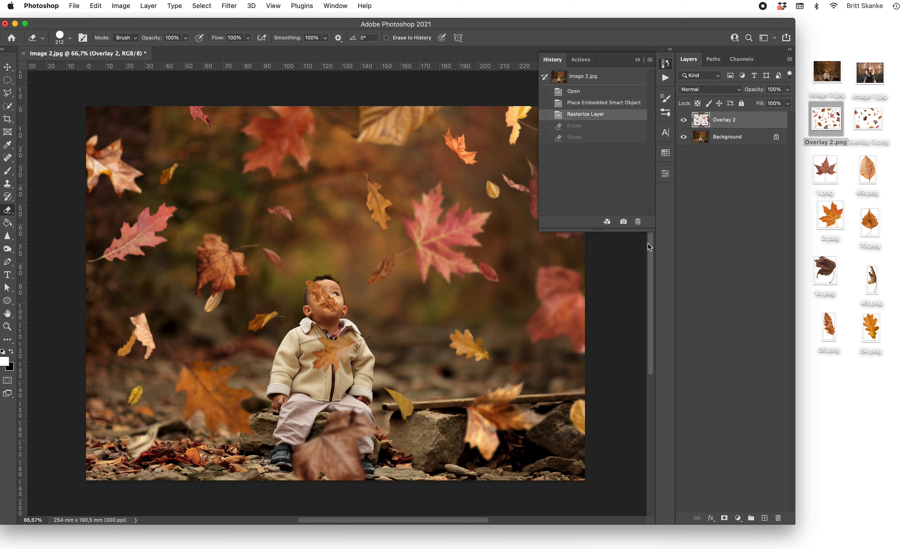
{"action": "left_click", "coordinate": [616, 283]}
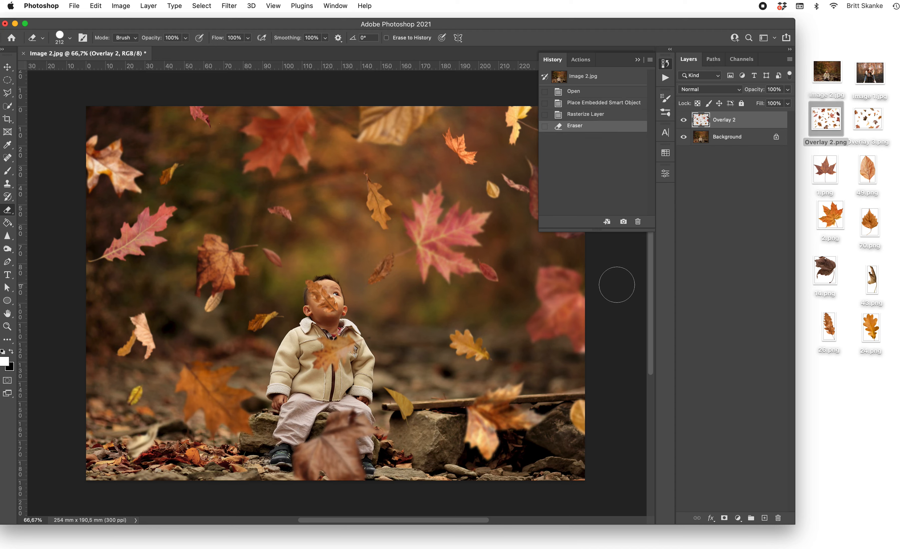
{"action": "left_click", "coordinate": [637, 60]}
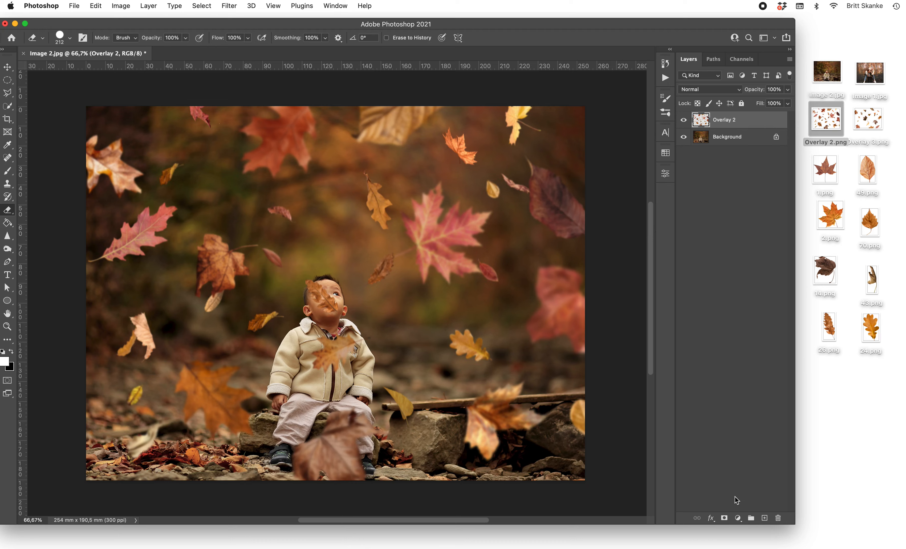
Add a layer mask to the Overlay 2 layer and make the mask the active target.
{"action": "left_click", "coordinate": [724, 519]}
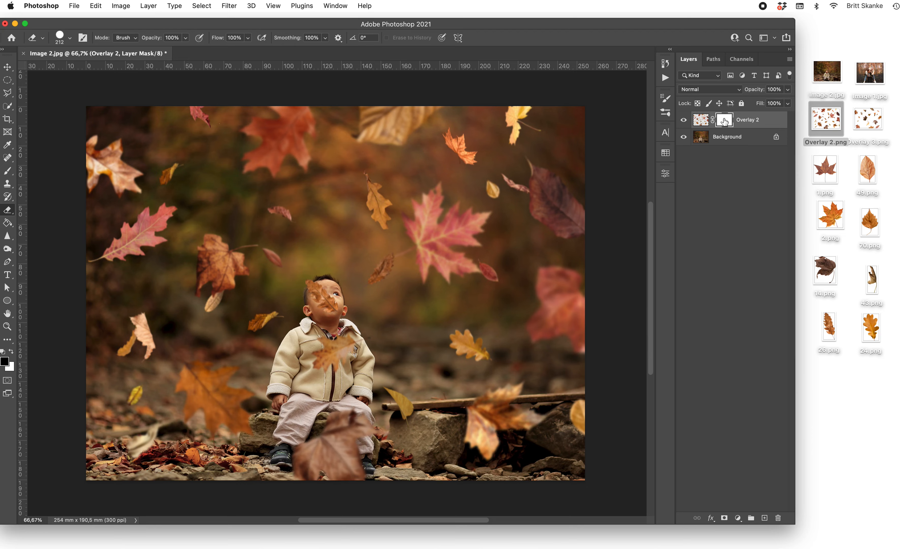
{"action": "left_click", "coordinate": [702, 123]}
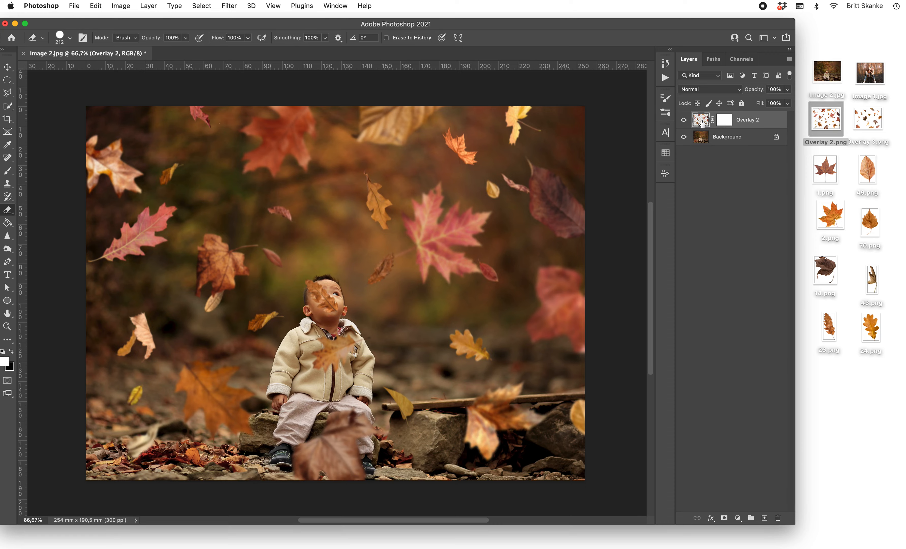
{"action": "left_click", "coordinate": [726, 122]}
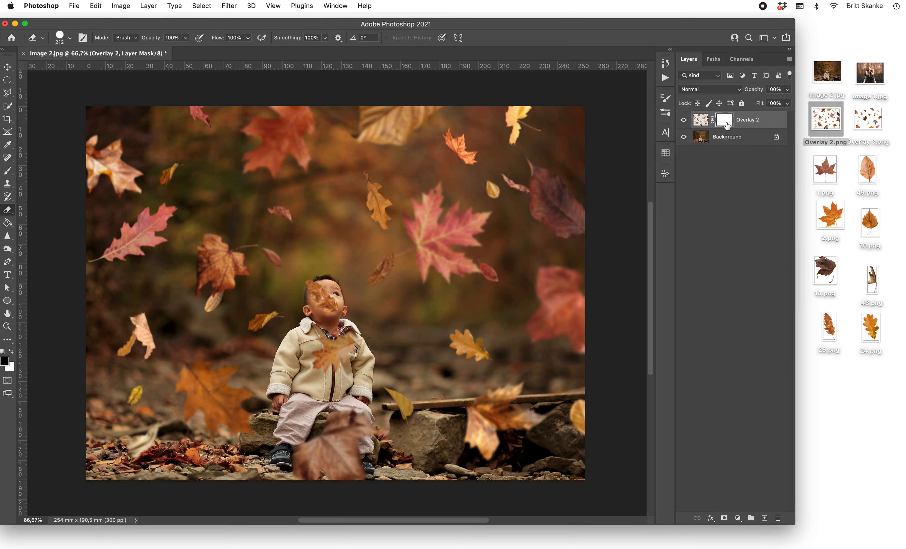
Paint black on the Overlay 2 mask with the Brush to hide the leaves over the child's face, jacket and legs.
{"action": "left_click", "coordinate": [7, 172]}
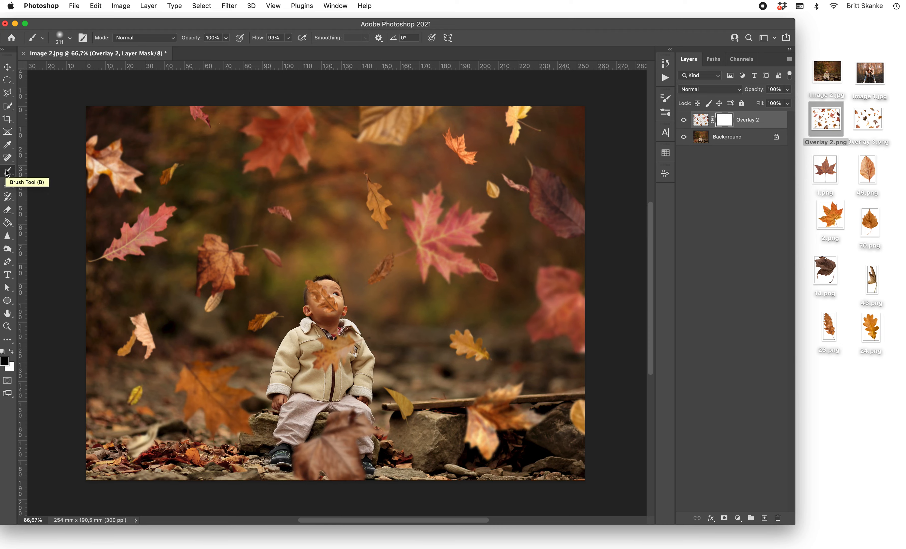
{"action": "left_click", "coordinate": [7, 364]}
{"action": "left_click", "coordinate": [880, 357]}
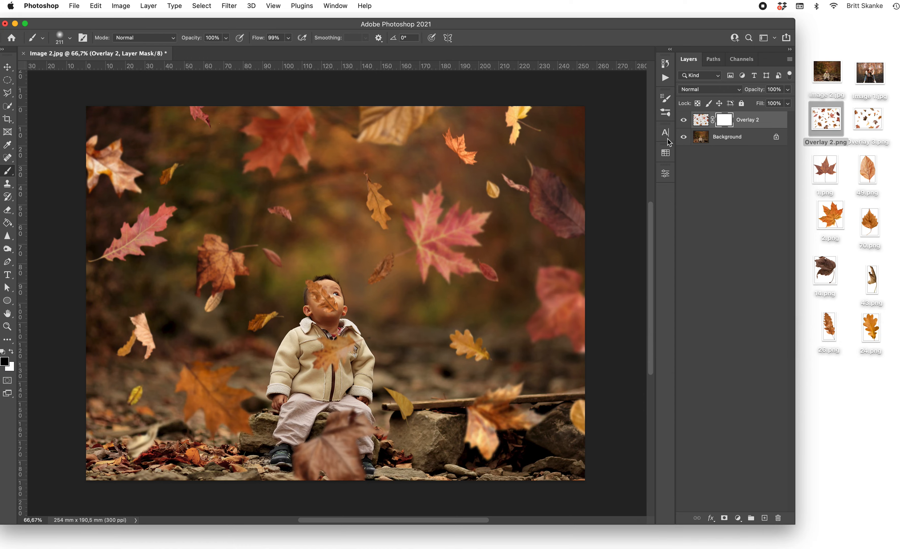
{"action": "mouse_move", "coordinate": [346, 314]}
{"action": "left_mouse_down"}
{"action": "mouse_move", "coordinate": [314, 288]}
{"action": "mouse_move", "coordinate": [344, 318]}
{"action": "mouse_move", "coordinate": [332, 306]}
{"action": "left_mouse_up"}
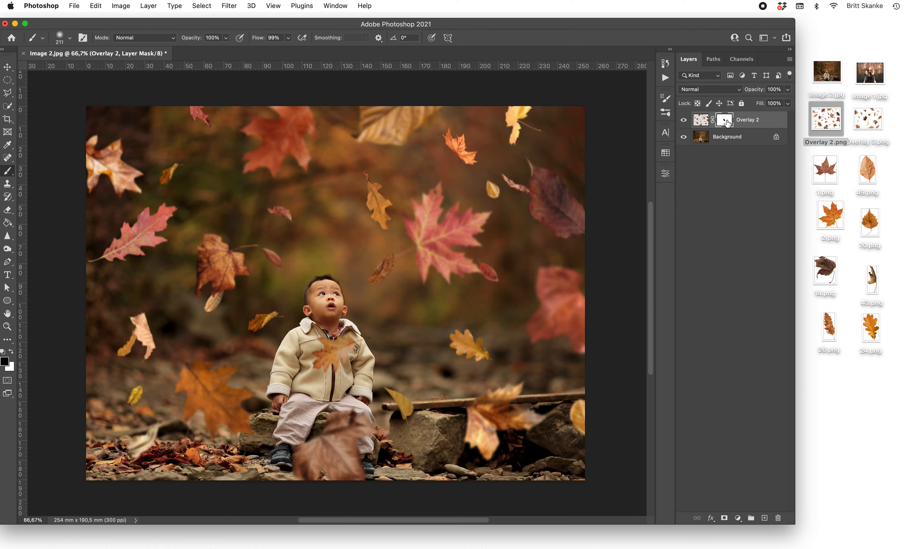
{"action": "left_click_drag", "start_coordinate": [370, 340], "coordinate": [348, 340]}
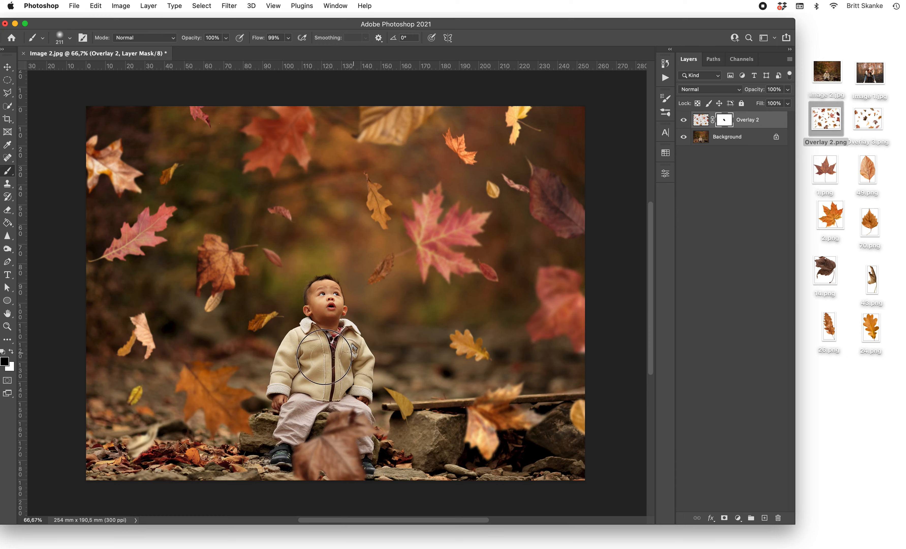
{"action": "mouse_move", "coordinate": [368, 437]}
{"action": "left_mouse_down"}
{"action": "mouse_move", "coordinate": [294, 435]}
{"action": "mouse_move", "coordinate": [310, 455]}
{"action": "mouse_move", "coordinate": [298, 466]}
{"action": "mouse_move", "coordinate": [322, 483]}
{"action": "mouse_move", "coordinate": [337, 481]}
{"action": "mouse_move", "coordinate": [300, 479]}
{"action": "mouse_move", "coordinate": [334, 443]}
{"action": "mouse_move", "coordinate": [335, 308]}
{"action": "mouse_move", "coordinate": [339, 442]}
{"action": "left_mouse_up"}
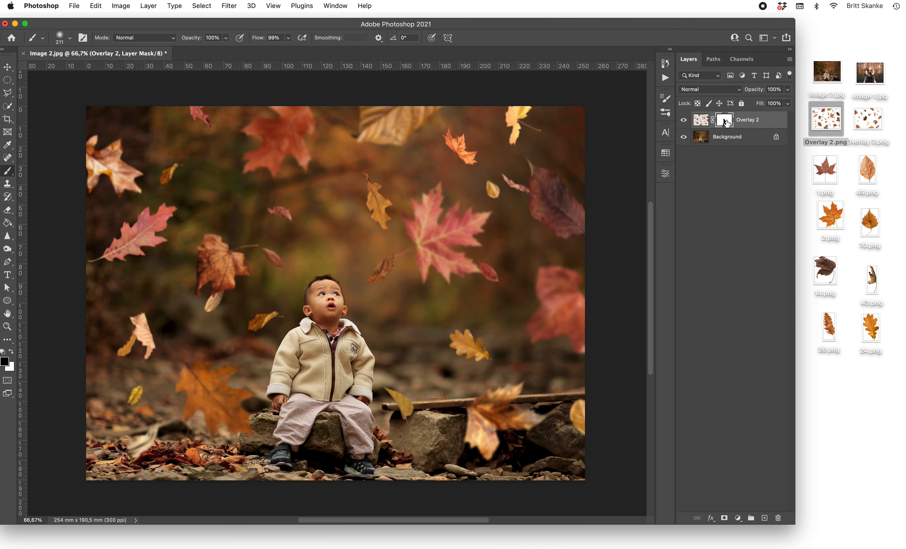
Paint white on the Overlay 2 mask to bring back the large leaf in front of the child's legs.
{"action": "left_click", "coordinate": [11, 351]}
{"action": "left_click", "coordinate": [5, 361]}
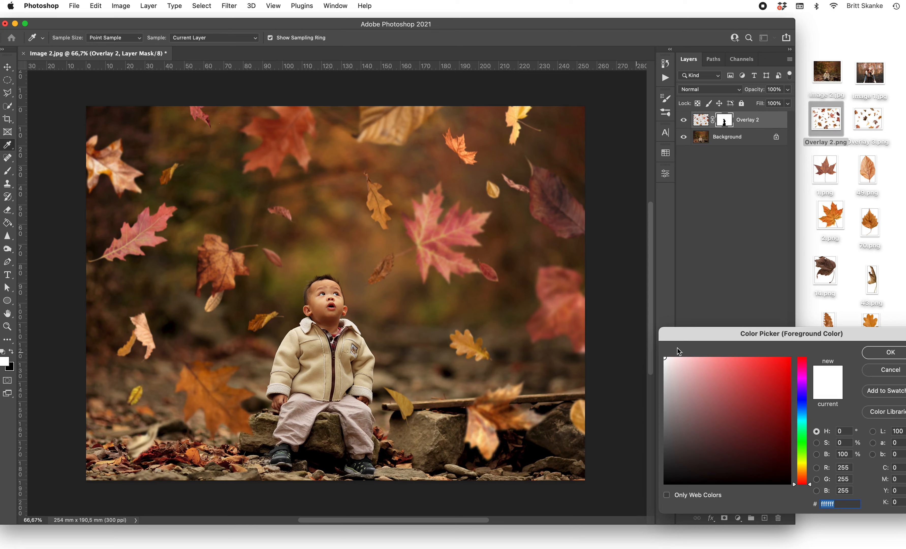
{"action": "left_click", "coordinate": [885, 355]}
{"action": "key", "text": "b"}
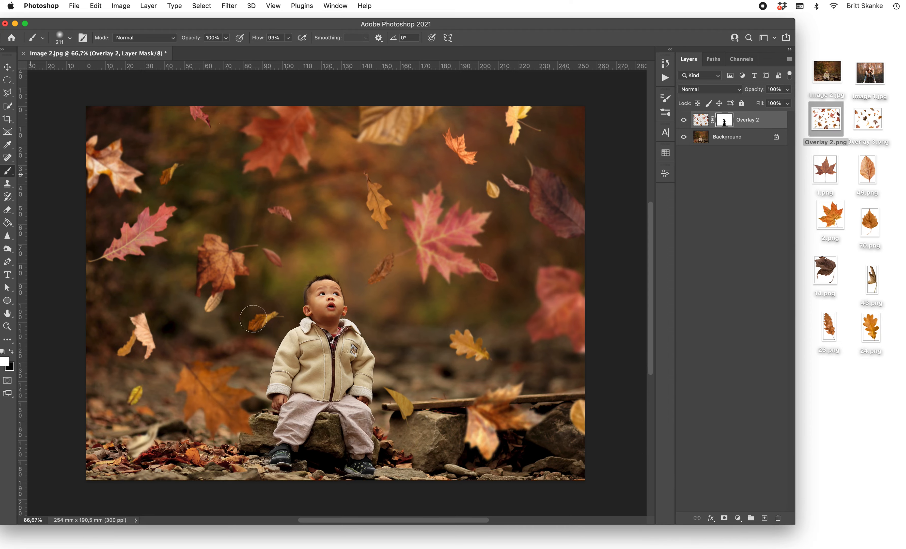
{"action": "mouse_move", "coordinate": [344, 426]}
{"action": "left_mouse_down"}
{"action": "mouse_move", "coordinate": [280, 450]}
{"action": "mouse_move", "coordinate": [333, 475]}
{"action": "mouse_move", "coordinate": [366, 443]}
{"action": "mouse_move", "coordinate": [355, 407]}
{"action": "mouse_move", "coordinate": [293, 443]}
{"action": "mouse_move", "coordinate": [360, 444]}
{"action": "mouse_move", "coordinate": [375, 460]}
{"action": "mouse_move", "coordinate": [369, 486]}
{"action": "mouse_move", "coordinate": [408, 475]}
{"action": "left_mouse_up"}
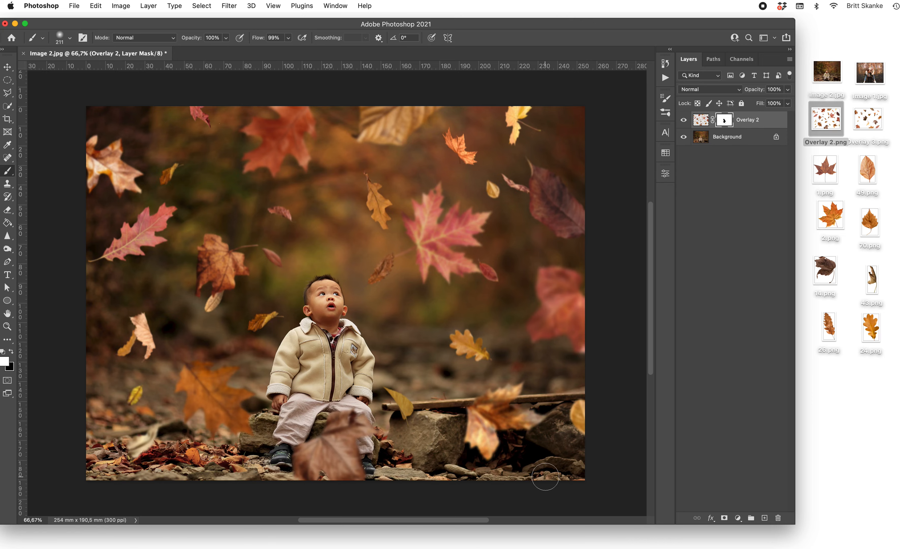
Close Image 2.jpg without saving and open Image 1.jpg from the desktop.
{"action": "scroll", "coordinate": [545, 476], "scroll_direction": "left", "scroll_amount": 3}
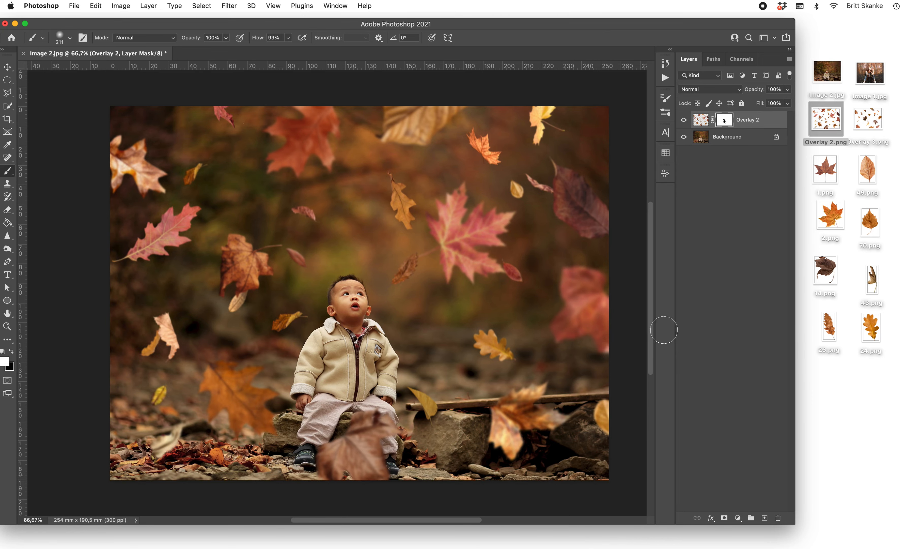
{"action": "left_click", "coordinate": [23, 54]}
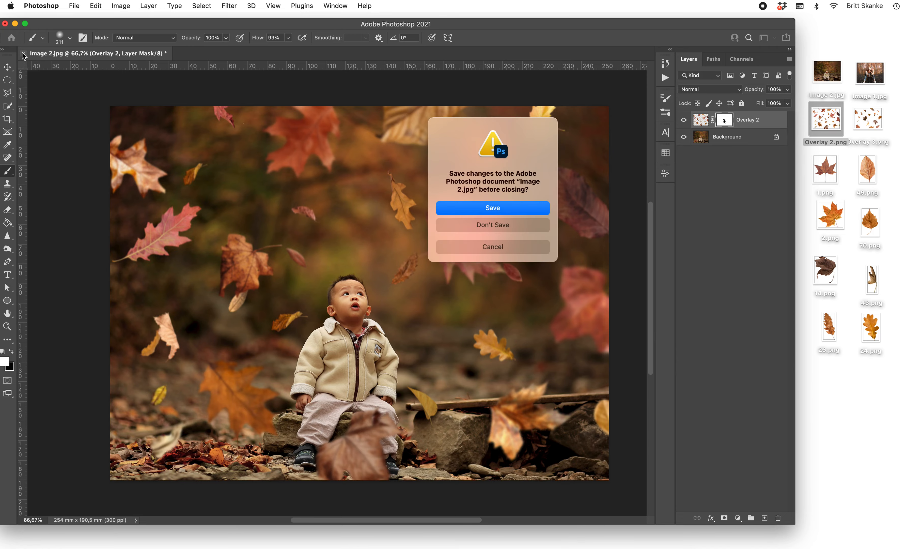
{"action": "left_click", "coordinate": [491, 225]}
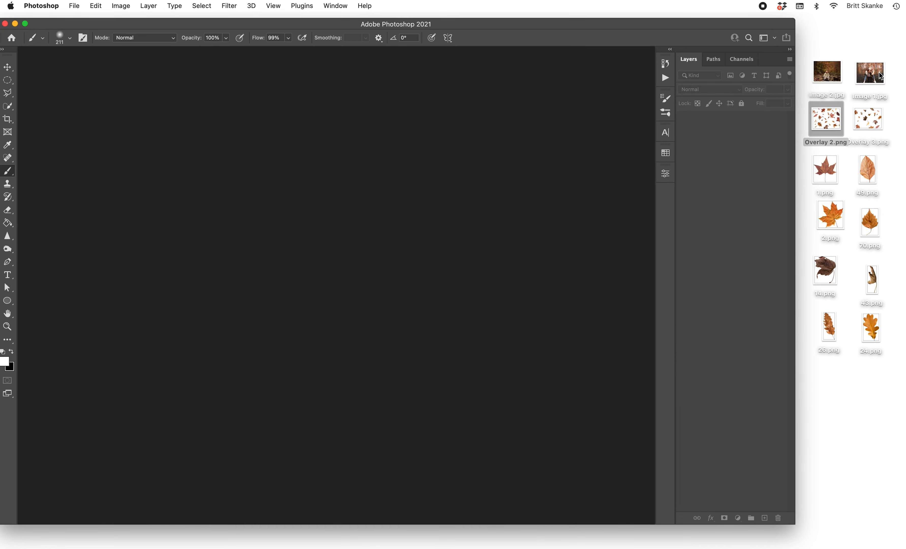
{"action": "left_click_drag", "start_coordinate": [870, 73], "coordinate": [269, 304]}
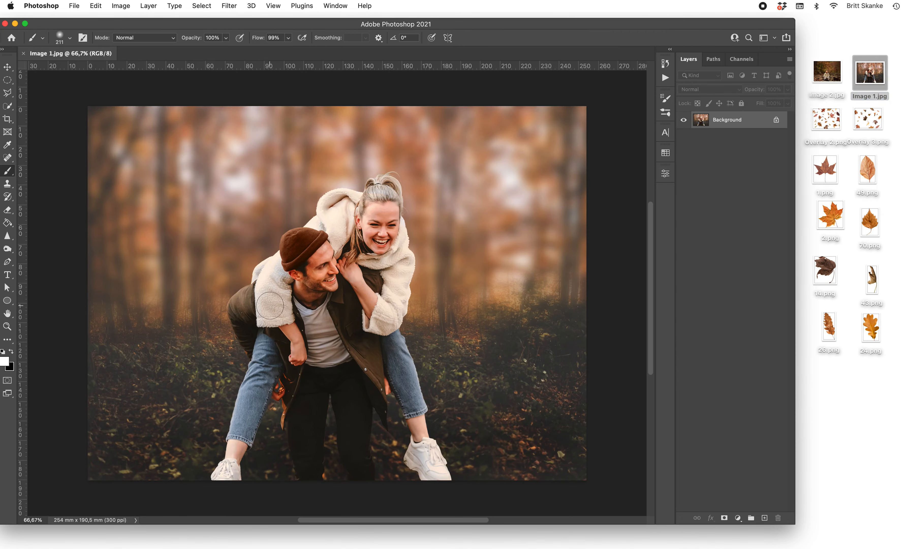
Place Overlay 3.png from the desktop over the couple's photo, keeping the 50% scale, and commit it.
{"action": "left_click", "coordinate": [8, 67]}
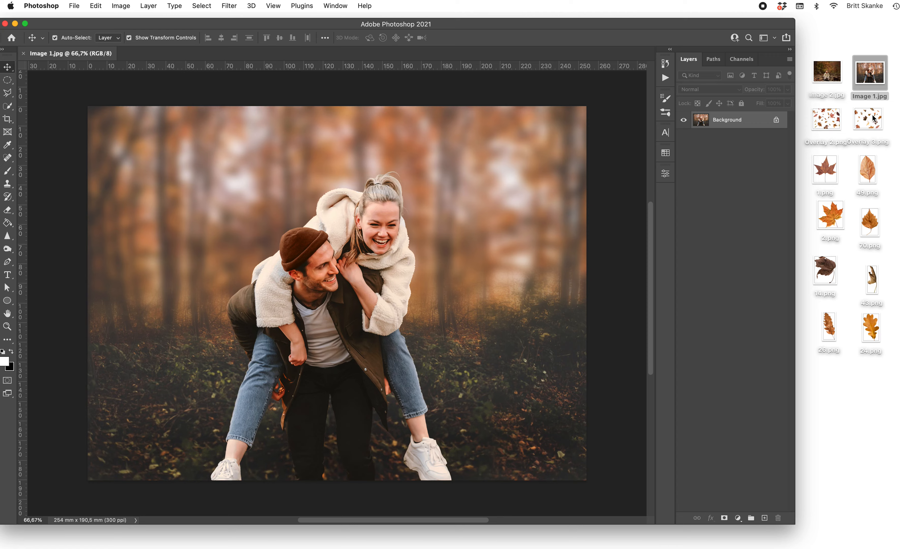
{"action": "left_click_drag", "start_coordinate": [874, 118], "coordinate": [355, 299]}
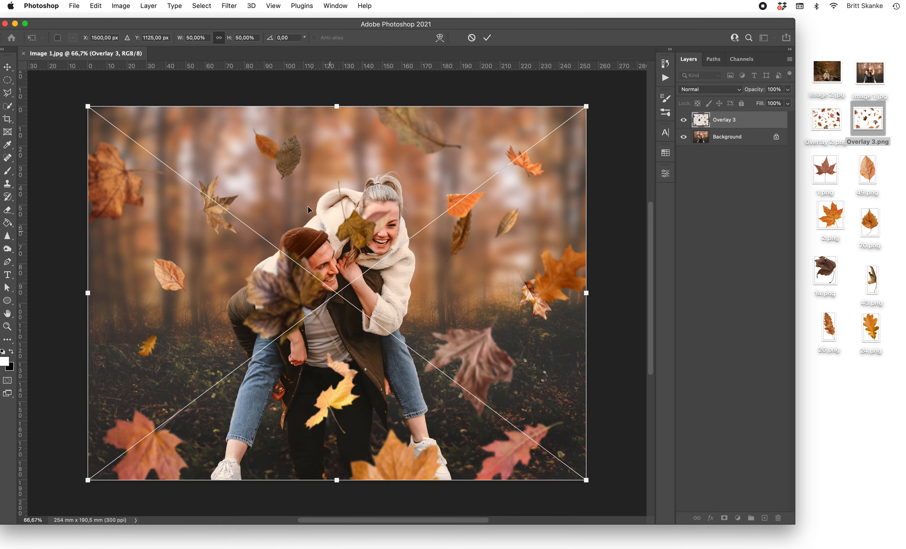
{"action": "key", "text": "Return"}
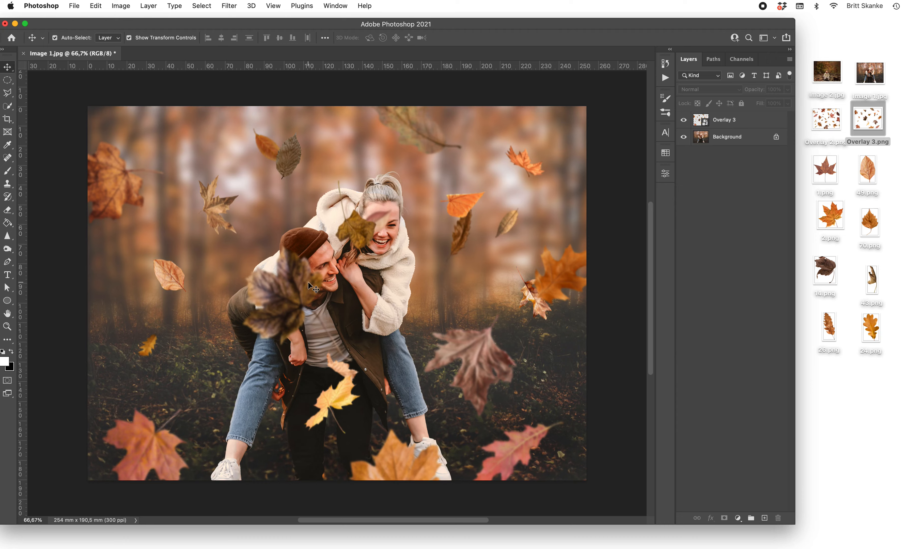
Add a layer mask to the Overlay 3 layer and ready the Brush with black as the foreground color.
{"action": "left_click", "coordinate": [744, 124]}
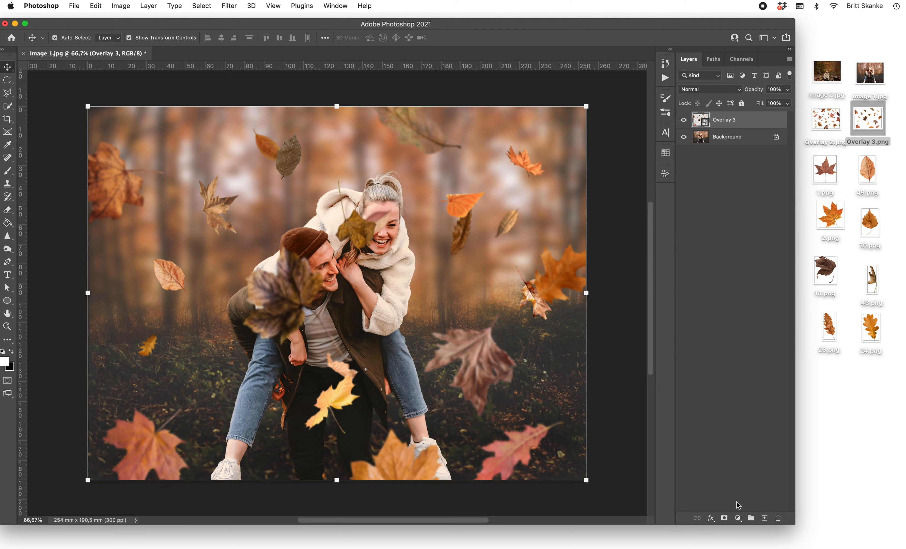
{"action": "left_click", "coordinate": [725, 518]}
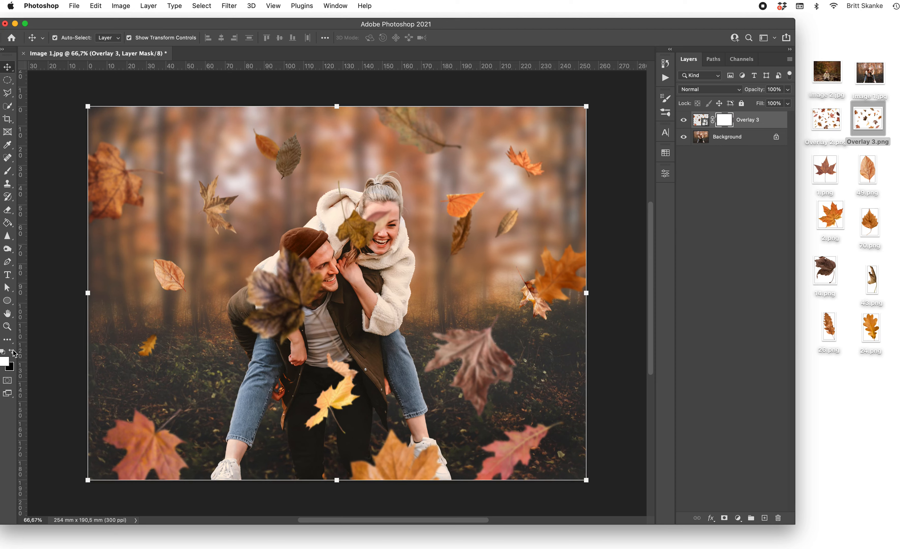
{"action": "left_click", "coordinate": [12, 351]}
{"action": "left_click", "coordinate": [7, 171]}
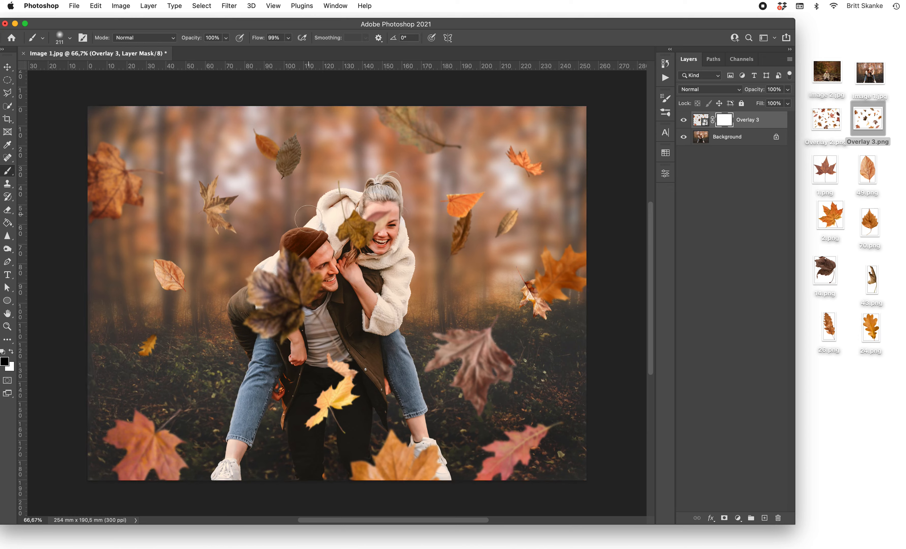
Paint black on the Overlay 3 mask to hide the leaves covering the couple, undoing the stroke over the large leaf at the photo's upper edge.
{"action": "mouse_move", "coordinate": [308, 255]}
{"action": "left_mouse_down"}
{"action": "mouse_move", "coordinate": [279, 288]}
{"action": "mouse_move", "coordinate": [248, 291]}
{"action": "mouse_move", "coordinate": [236, 323]}
{"action": "mouse_move", "coordinate": [249, 341]}
{"action": "mouse_move", "coordinate": [303, 321]}
{"action": "mouse_move", "coordinate": [311, 271]}
{"action": "mouse_move", "coordinate": [312, 291]}
{"action": "mouse_move", "coordinate": [328, 287]}
{"action": "mouse_move", "coordinate": [316, 307]}
{"action": "mouse_move", "coordinate": [353, 306]}
{"action": "mouse_move", "coordinate": [364, 242]}
{"action": "mouse_move", "coordinate": [334, 272]}
{"action": "mouse_move", "coordinate": [307, 245]}
{"action": "mouse_move", "coordinate": [363, 223]}
{"action": "mouse_move", "coordinate": [390, 226]}
{"action": "mouse_move", "coordinate": [350, 210]}
{"action": "mouse_move", "coordinate": [335, 183]}
{"action": "mouse_move", "coordinate": [368, 290]}
{"action": "mouse_move", "coordinate": [357, 387]}
{"action": "mouse_move", "coordinate": [351, 363]}
{"action": "mouse_move", "coordinate": [316, 422]}
{"action": "mouse_move", "coordinate": [320, 383]}
{"action": "mouse_move", "coordinate": [341, 346]}
{"action": "mouse_move", "coordinate": [322, 403]}
{"action": "mouse_move", "coordinate": [343, 433]}
{"action": "mouse_move", "coordinate": [290, 412]}
{"action": "mouse_move", "coordinate": [278, 425]}
{"action": "mouse_move", "coordinate": [266, 372]}
{"action": "left_mouse_up"}
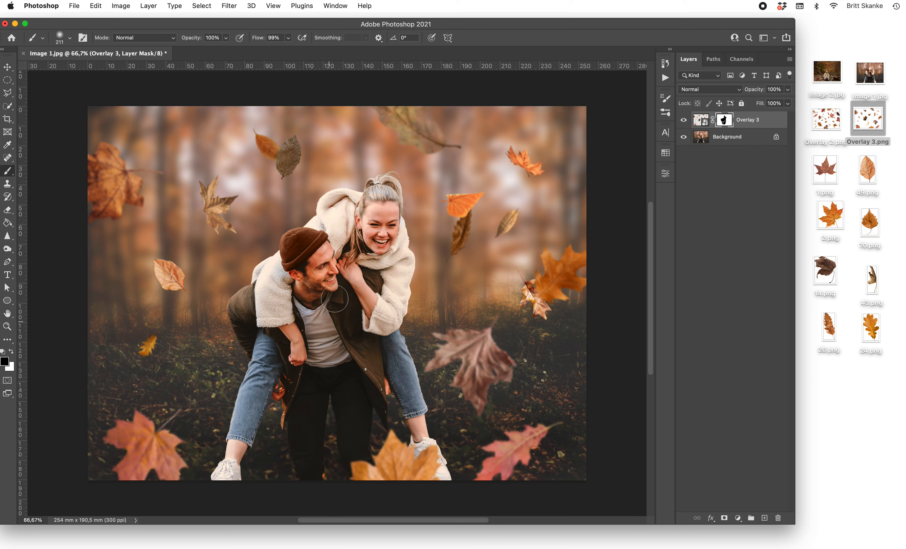
{"action": "left_click_drag", "start_coordinate": [407, 111], "coordinate": [379, 149]}
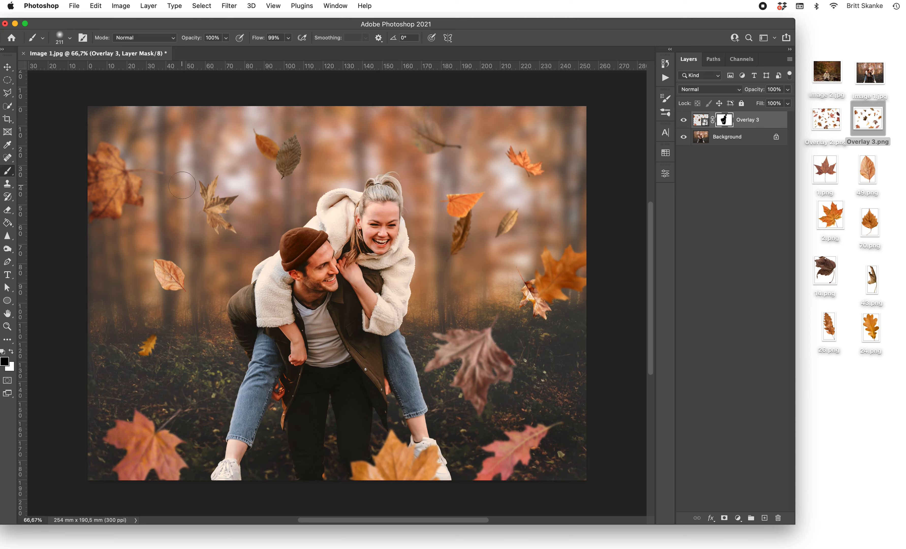
{"action": "key", "text": "super+z"}
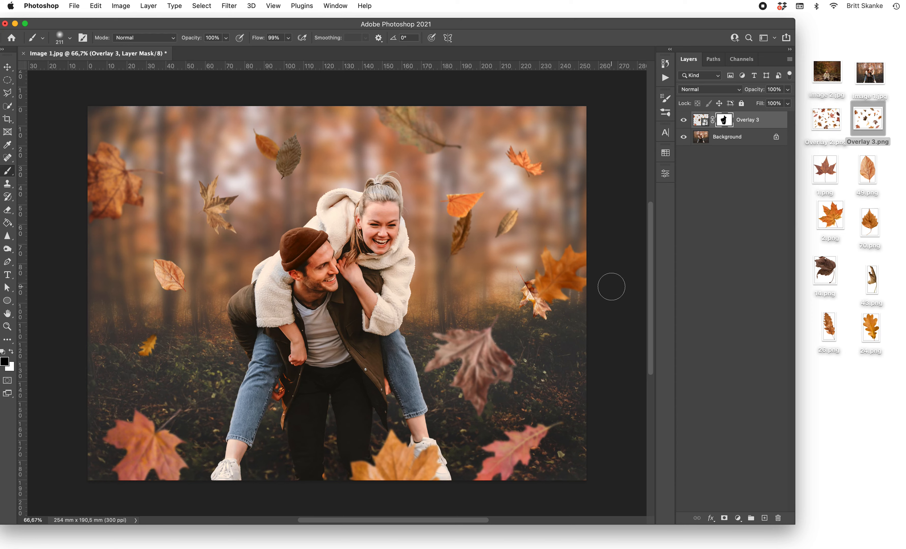
Place 14.png from the desktop, scale it to about 65%, rotate it about -148°, and commit it at the photo's upper-left edge.
{"action": "scroll", "coordinate": [611, 287], "scroll_direction": "left", "scroll_amount": 2}
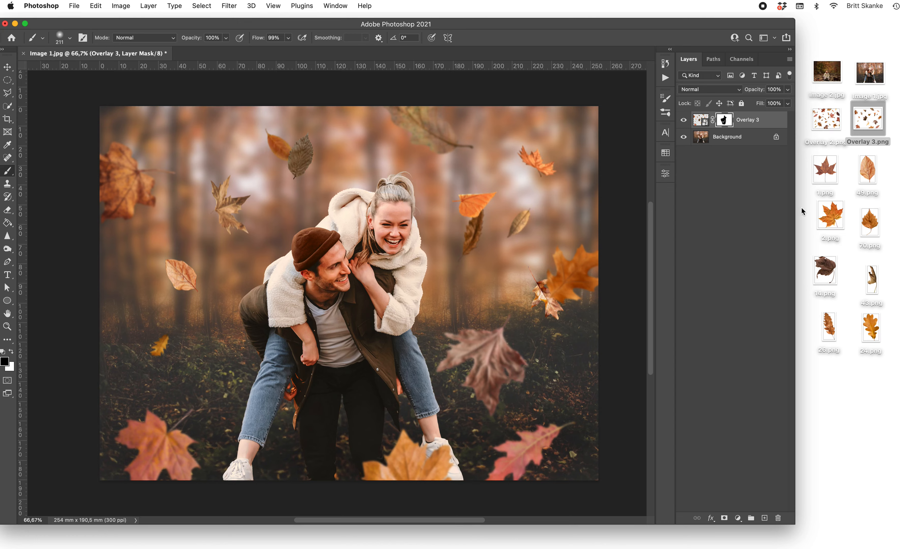
{"action": "left_click_drag", "start_coordinate": [833, 265], "coordinate": [298, 240]}
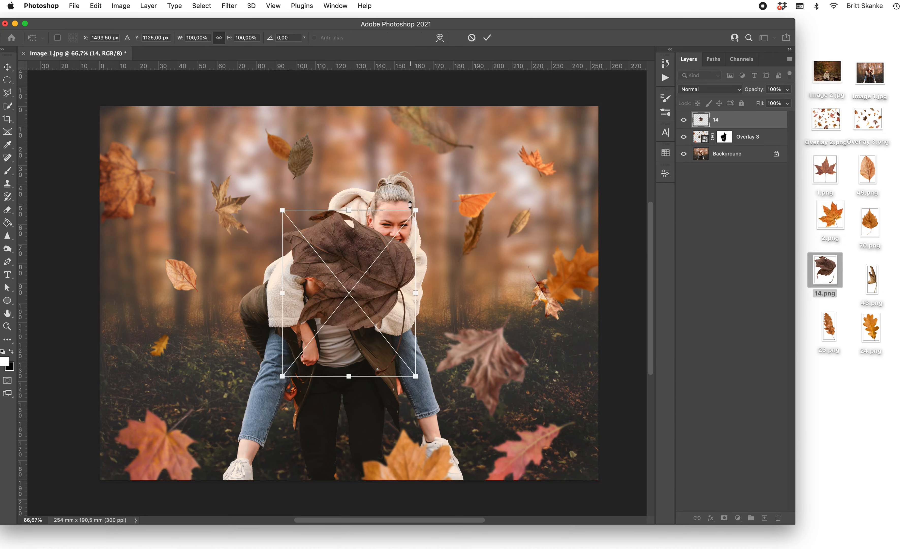
{"action": "left_click_drag", "start_coordinate": [422, 198], "coordinate": [204, 341]}
{"action": "left_click_drag", "start_coordinate": [355, 400], "coordinate": [352, 324]}
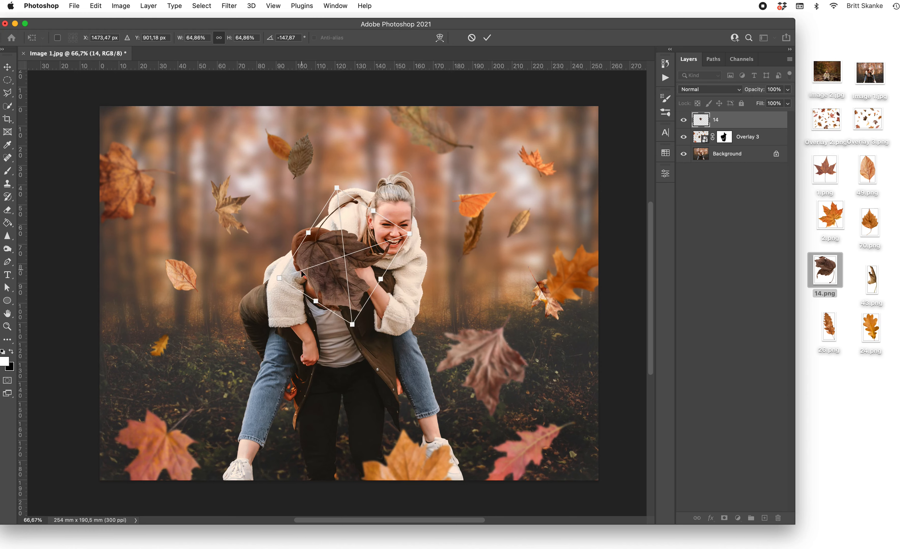
{"action": "left_click_drag", "start_coordinate": [302, 274], "coordinate": [187, 130]}
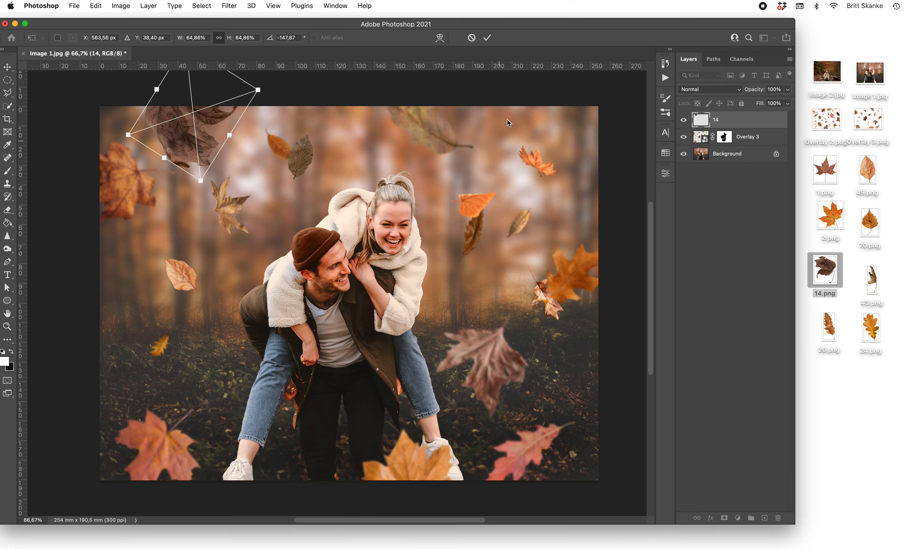
{"action": "left_click", "coordinate": [488, 38]}
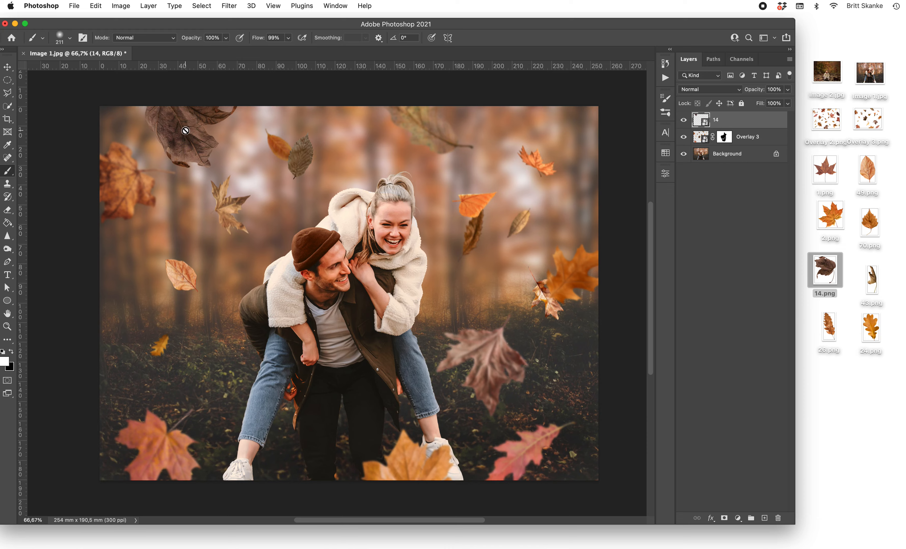
Refine the dark leaf's transform to about 64% scale and -148,70° rotation, keeping it partly beyond the photo's upper edge.
{"action": "key", "text": "v"}
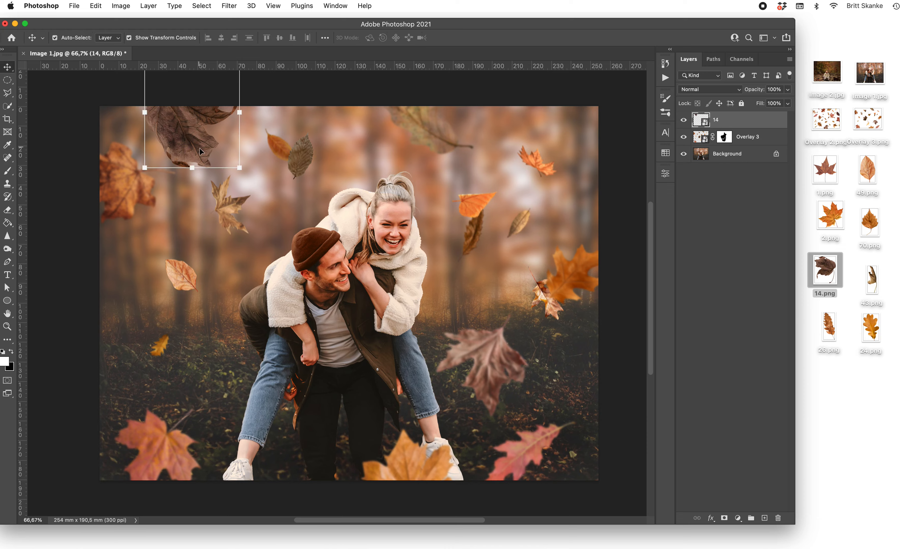
{"action": "left_click_drag", "start_coordinate": [242, 171], "coordinate": [250, 180]}
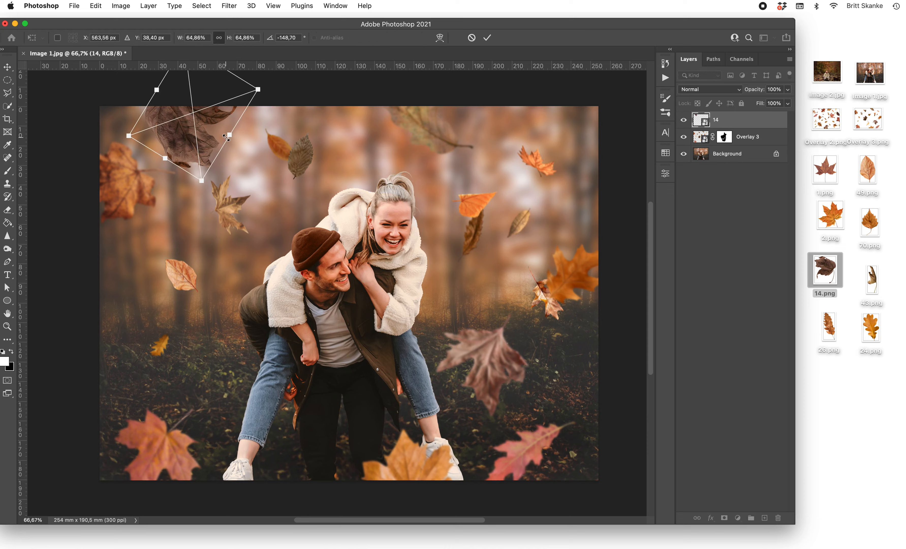
{"action": "left_click_drag", "start_coordinate": [230, 139], "coordinate": [233, 145]}
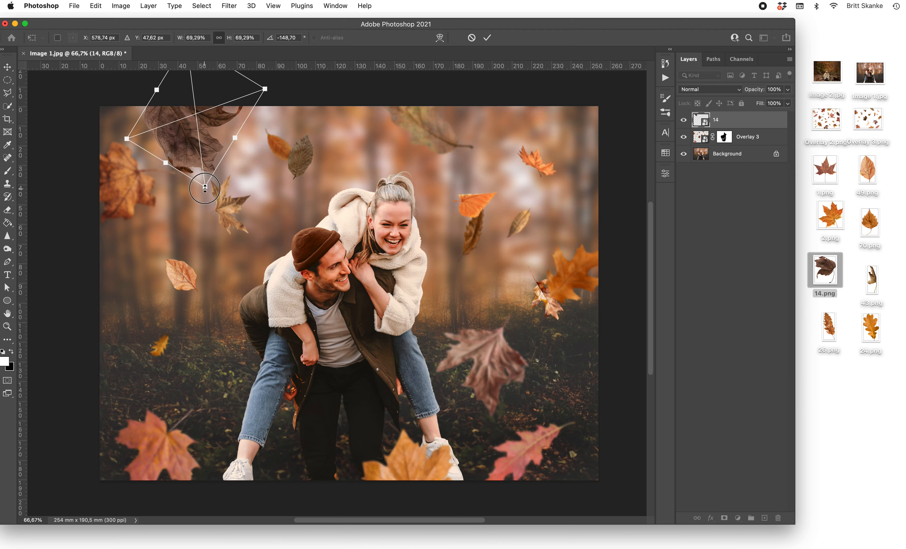
{"action": "left_click_drag", "start_coordinate": [205, 187], "coordinate": [204, 178]}
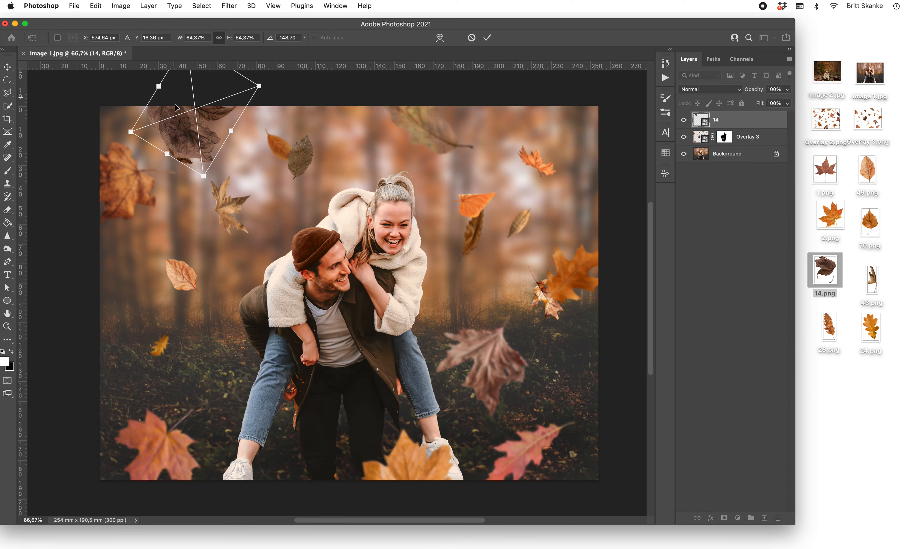
{"action": "left_click", "coordinate": [488, 38]}
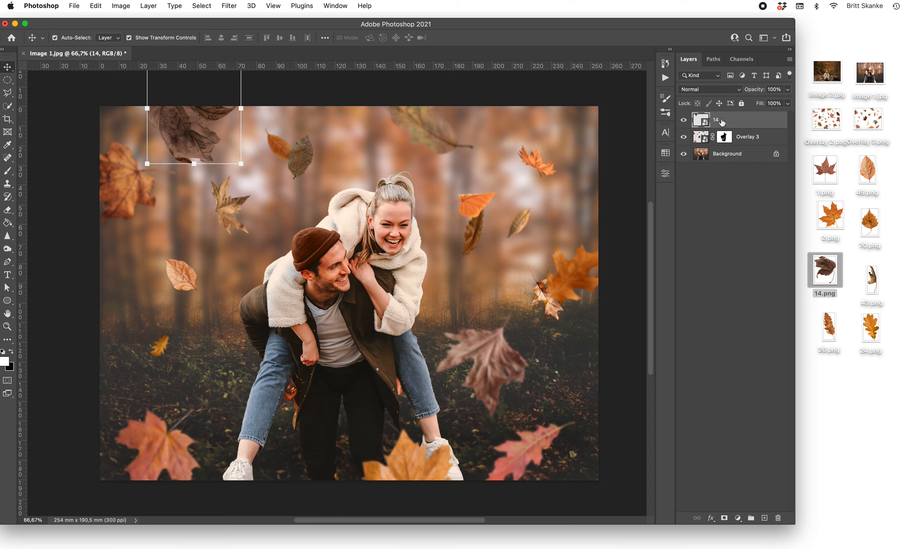
Apply a Motion Blur to layer 14 with an angle of -90° and a distance of 13 pixels.
{"action": "left_click", "coordinate": [228, 6]}
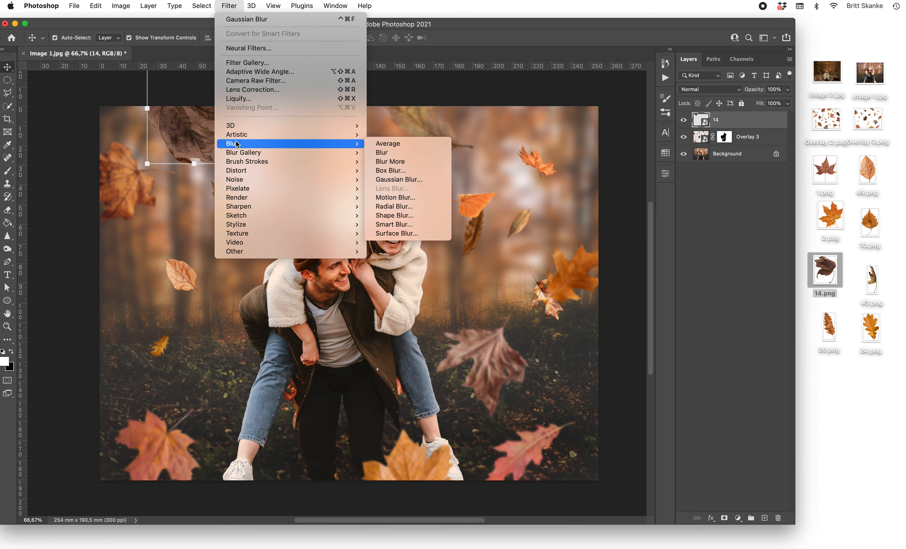
{"action": "mouse_move", "coordinate": [353, 144]}
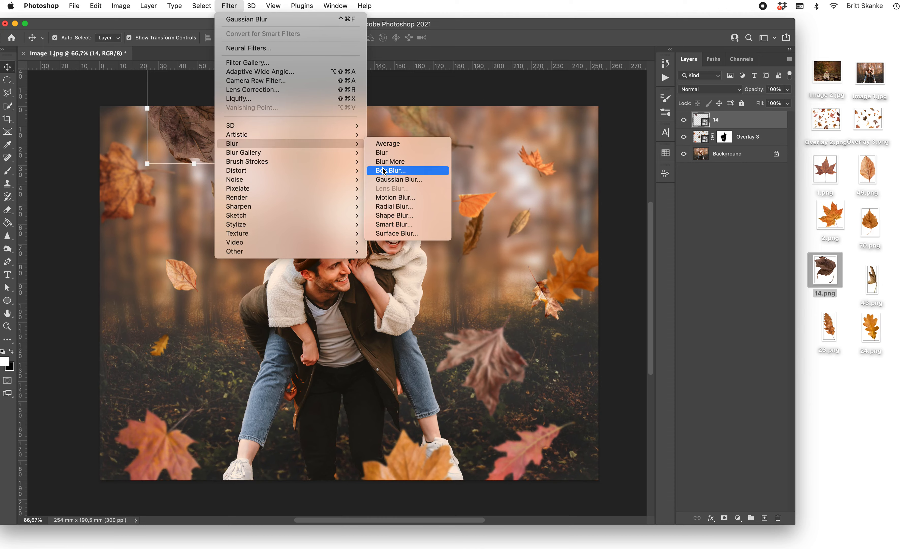
{"action": "left_click", "coordinate": [386, 197]}
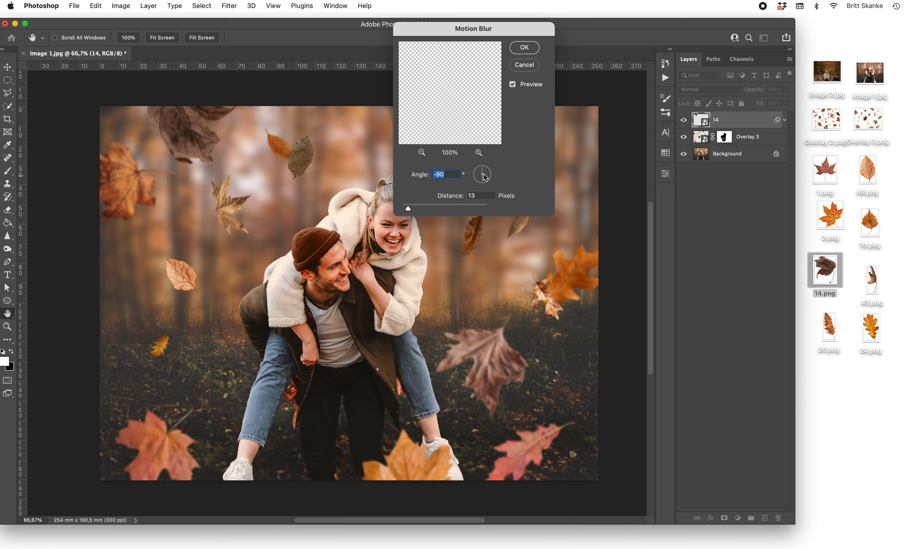
{"action": "left_click_drag", "start_coordinate": [485, 184], "coordinate": [473, 184]}
{"action": "mouse_move", "coordinate": [409, 209]}
{"action": "left_mouse_down"}
{"action": "mouse_move", "coordinate": [467, 211]}
{"action": "mouse_move", "coordinate": [444, 211]}
{"action": "left_mouse_up"}
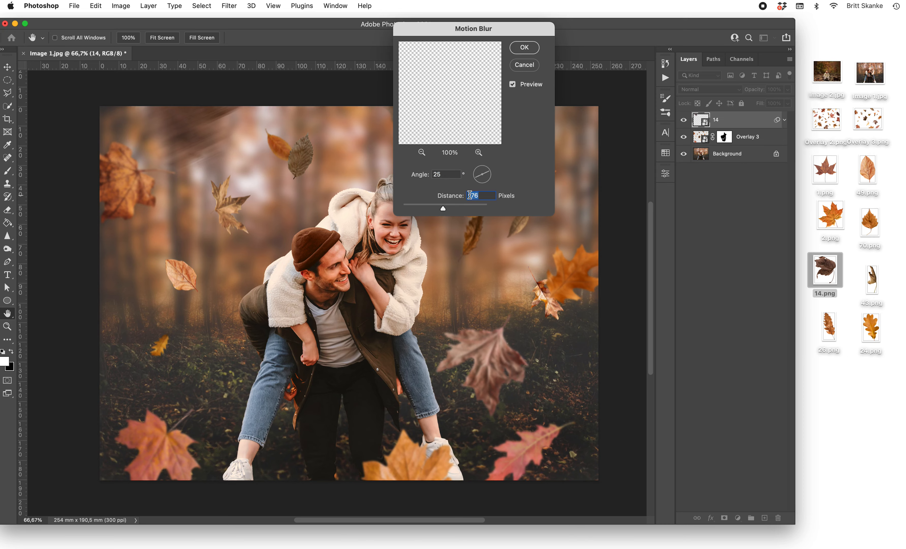
{"action": "left_click_drag", "start_coordinate": [479, 181], "coordinate": [484, 184]}
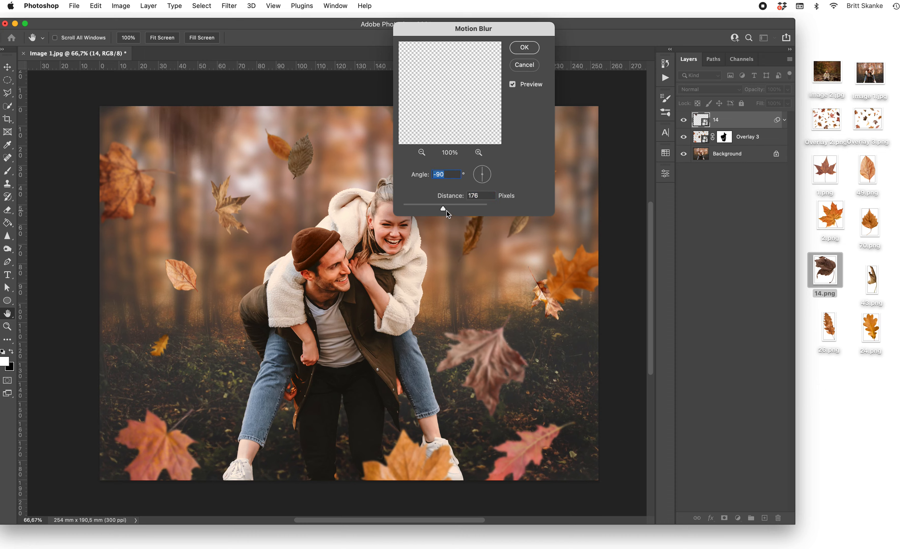
{"action": "left_click_drag", "start_coordinate": [443, 209], "coordinate": [411, 210]}
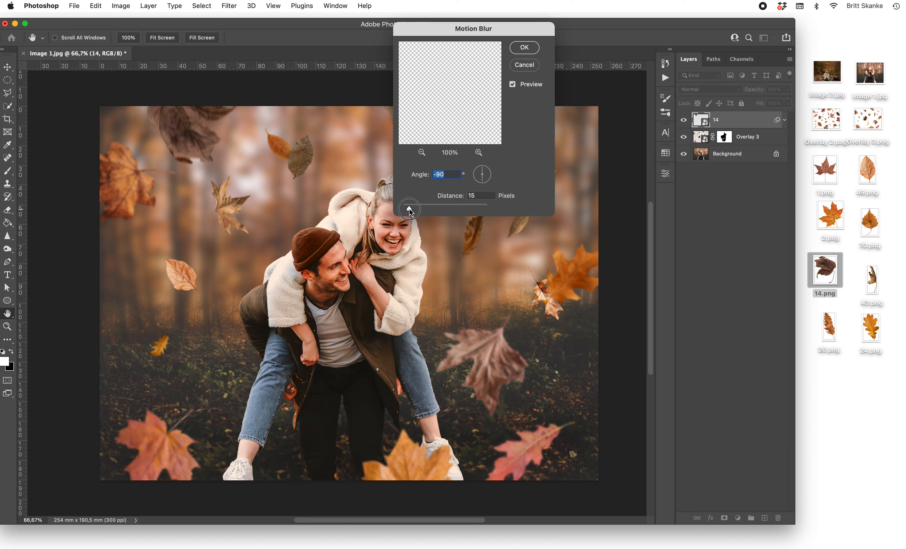
{"action": "left_click_drag", "start_coordinate": [409, 210], "coordinate": [409, 210]}
{"action": "left_click", "coordinate": [524, 48]}
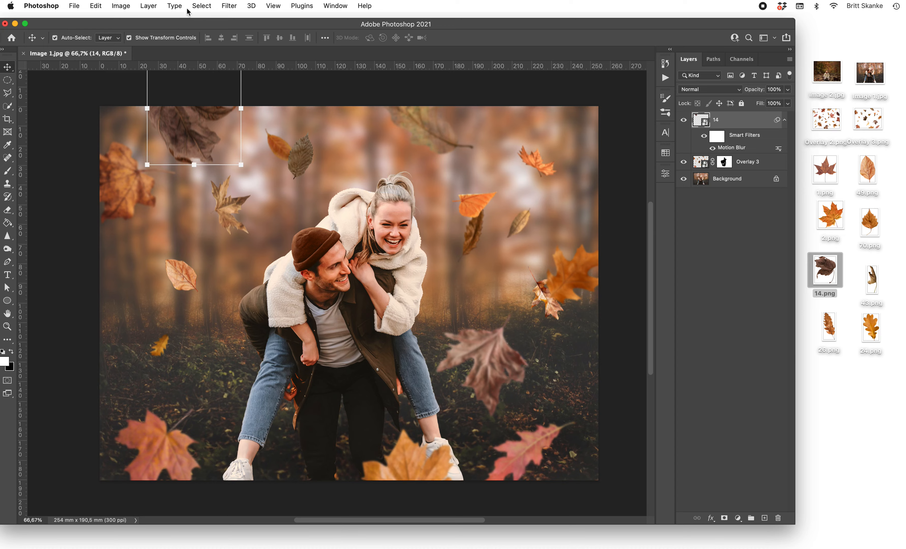
Apply a Gaussian Blur with a radius of 9,7 pixels to layer 14, and deselect the layer.
{"action": "left_click", "coordinate": [233, 9]}
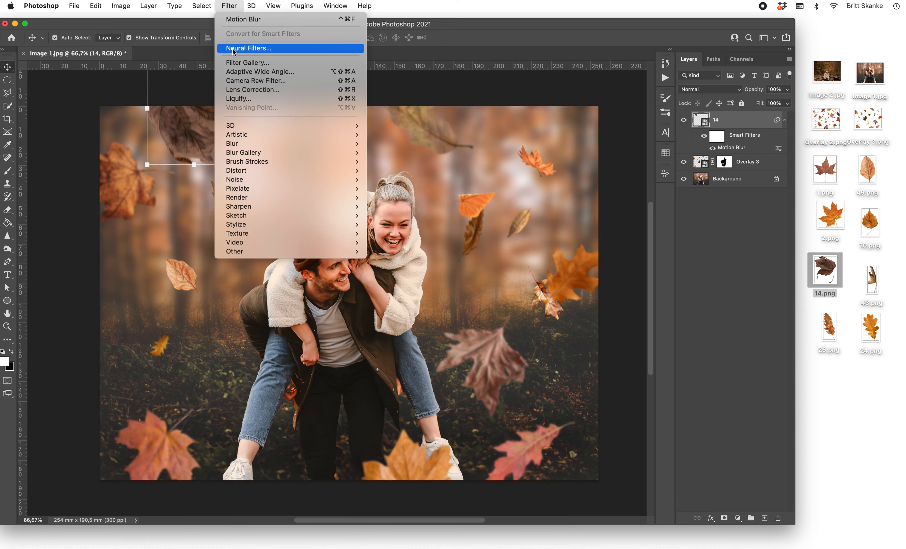
{"action": "left_click", "coordinate": [231, 144]}
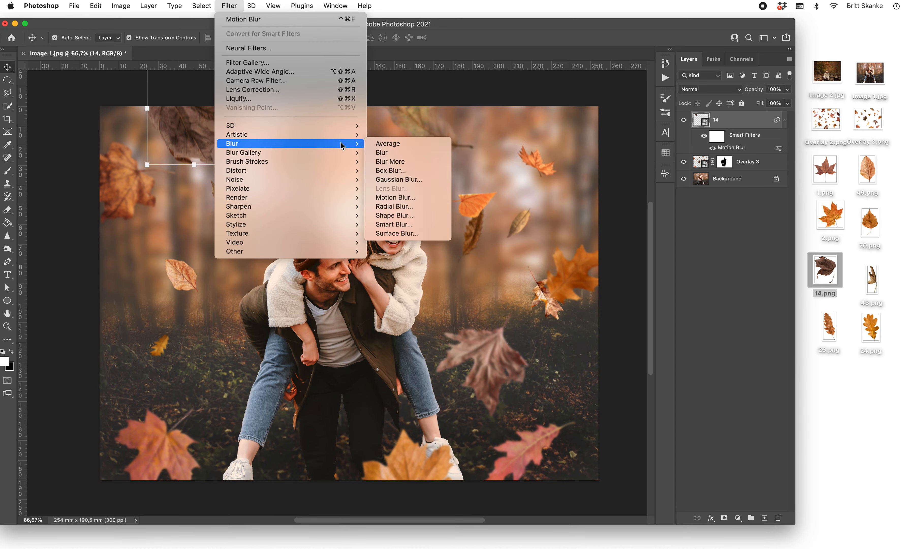
{"action": "left_click", "coordinate": [398, 180]}
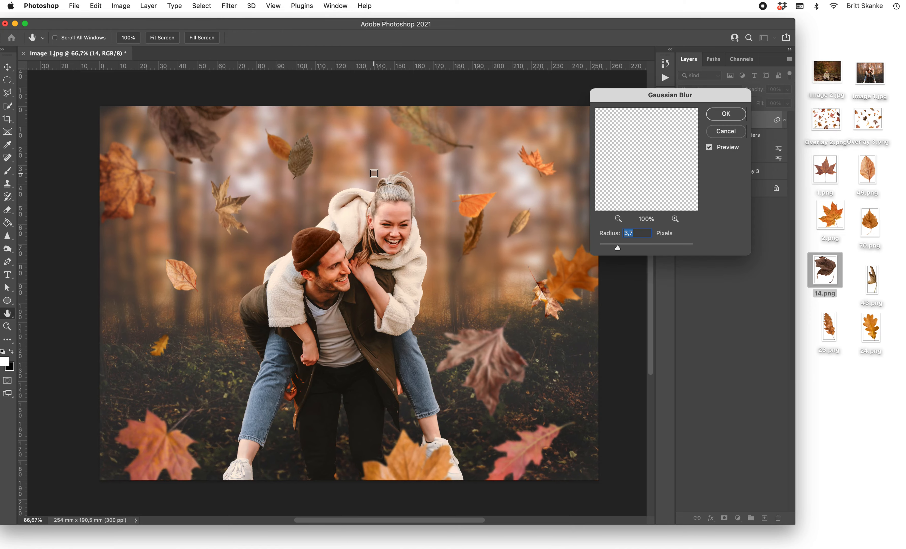
{"action": "left_click_drag", "start_coordinate": [618, 247], "coordinate": [651, 251]}
{"action": "left_click_drag", "start_coordinate": [656, 250], "coordinate": [637, 247]}
{"action": "left_click", "coordinate": [726, 114]}
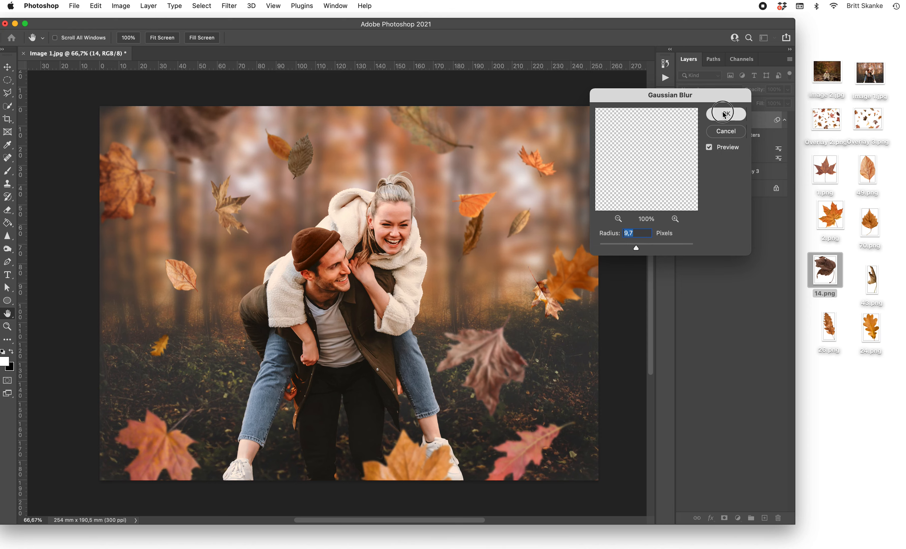
{"action": "left_click", "coordinate": [70, 175]}
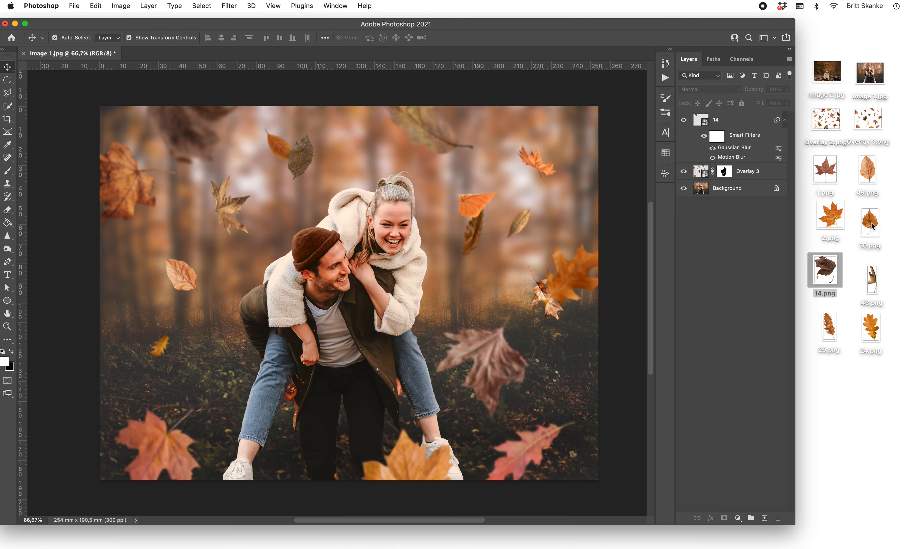
Place 43.png from the desktop beside the woman's elbow, scaled to about 23% and rotated about 46°, and commit it.
{"action": "left_click_drag", "start_coordinate": [871, 280], "coordinate": [442, 291]}
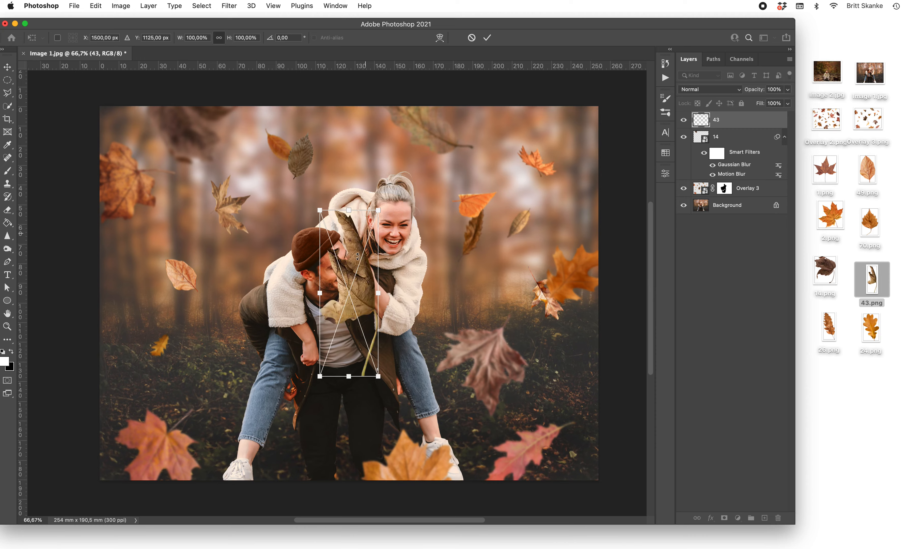
{"action": "left_click_drag", "start_coordinate": [359, 259], "coordinate": [450, 258]}
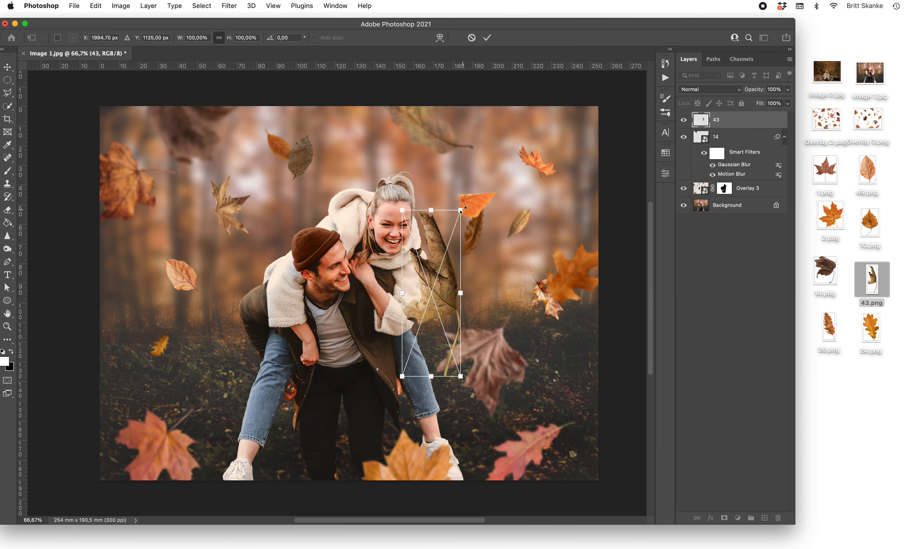
{"action": "left_click_drag", "start_coordinate": [460, 210], "coordinate": [456, 283]}
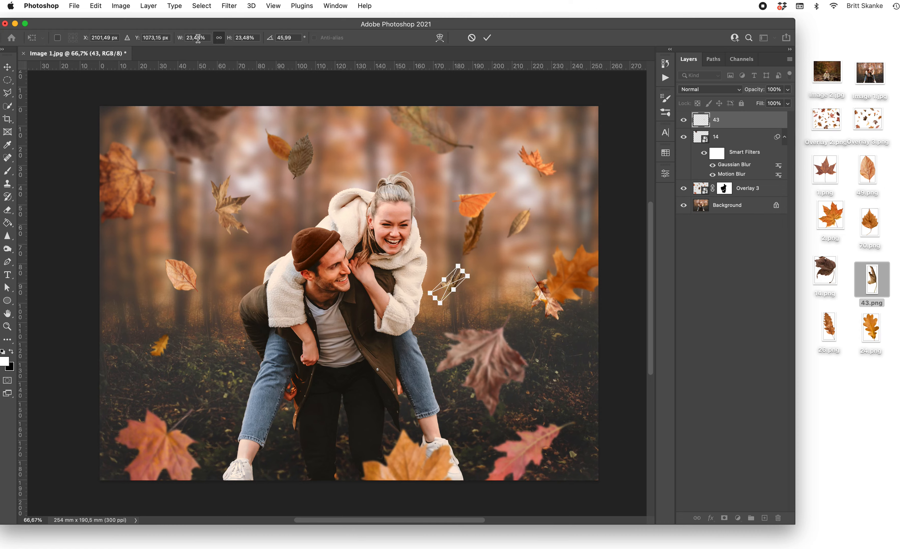
{"action": "left_click", "coordinate": [488, 38]}
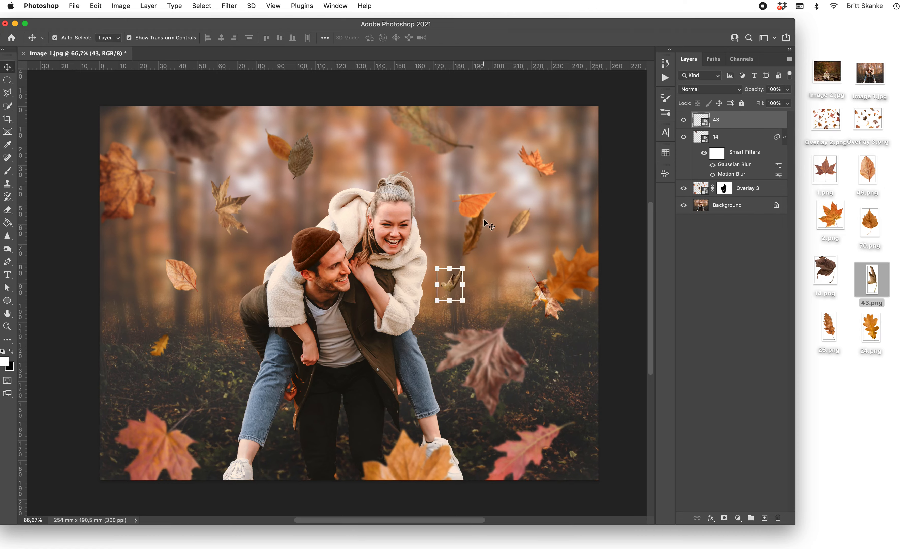
Shrink the small leaf on layer 43 to about 20% scale and commit the transform.
{"action": "left_click_drag", "start_coordinate": [462, 269], "coordinate": [459, 273]}
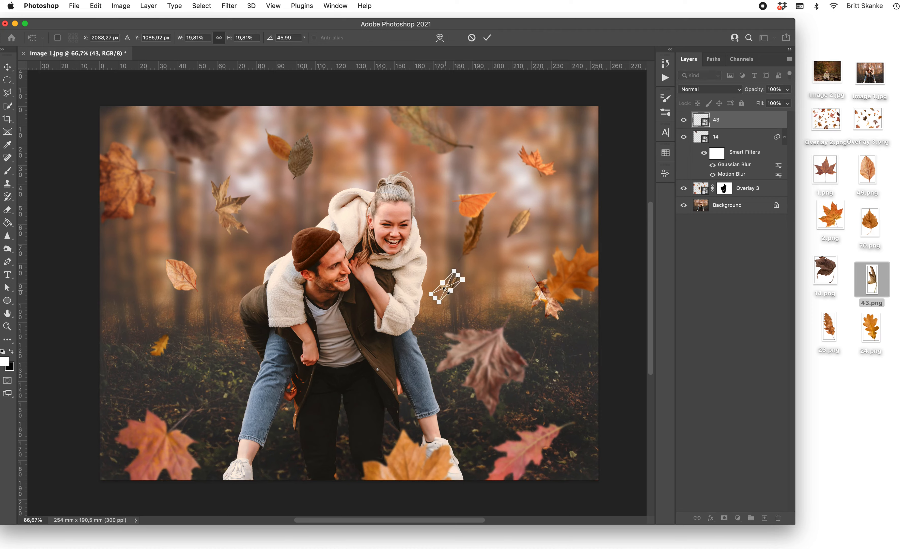
{"action": "left_click", "coordinate": [228, 5]}
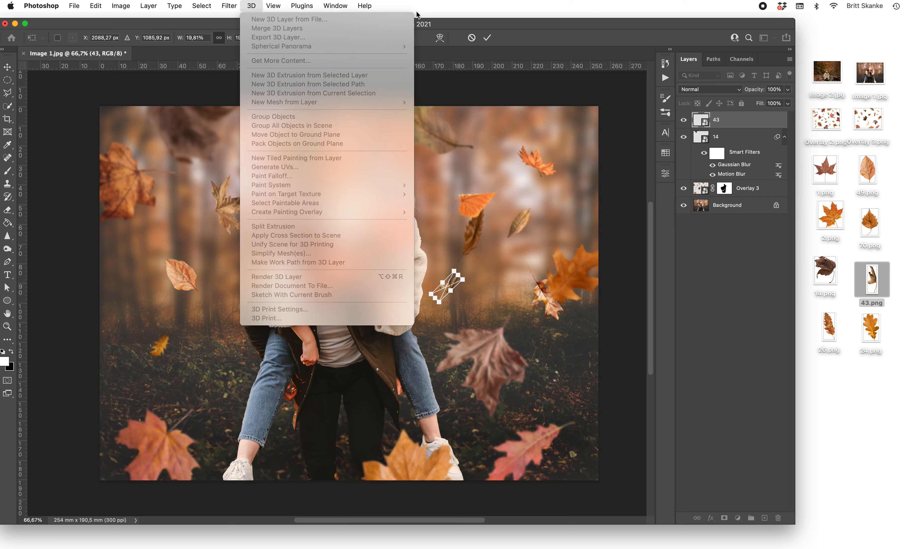
{"action": "left_click", "coordinate": [496, 39]}
{"action": "left_click", "coordinate": [487, 38]}
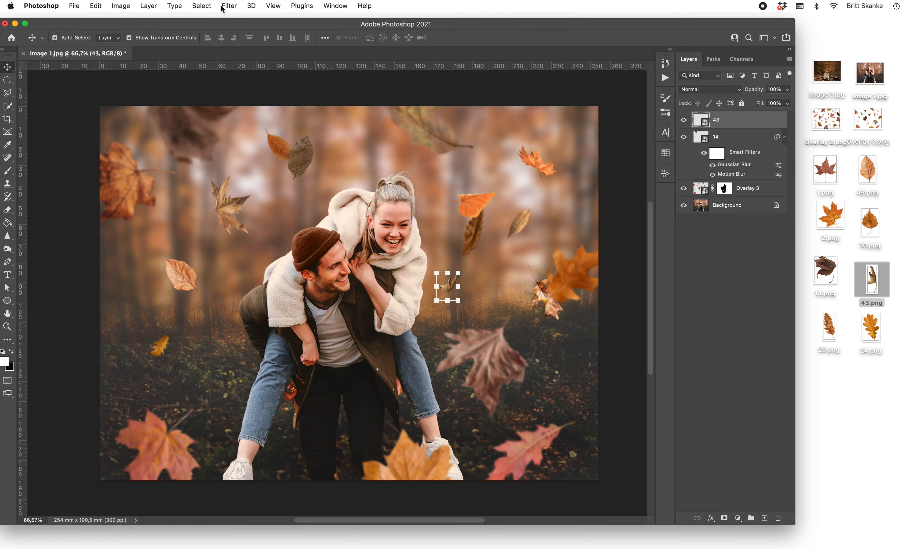
Apply a Motion Blur to layer 43 with an angle of -90° and a distance of 13 pixels.
{"action": "left_click", "coordinate": [228, 5]}
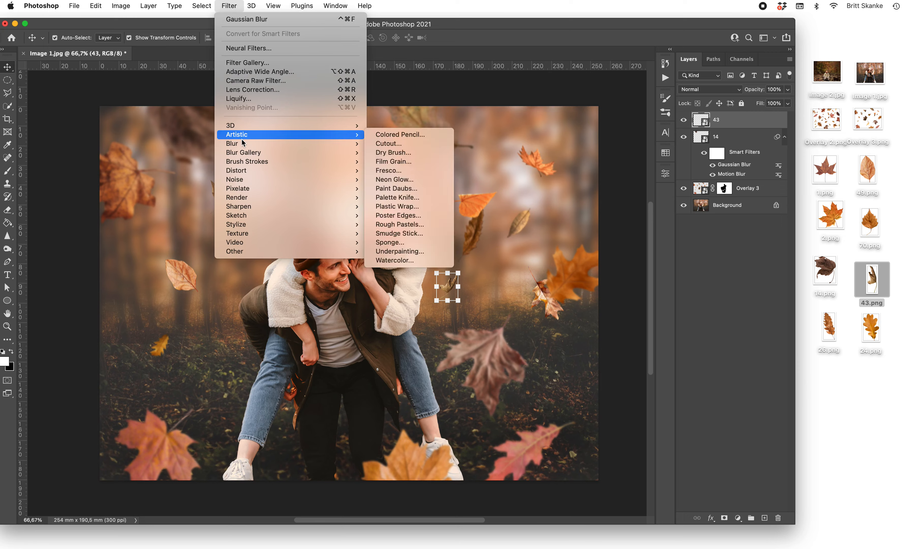
{"action": "mouse_move", "coordinate": [321, 139]}
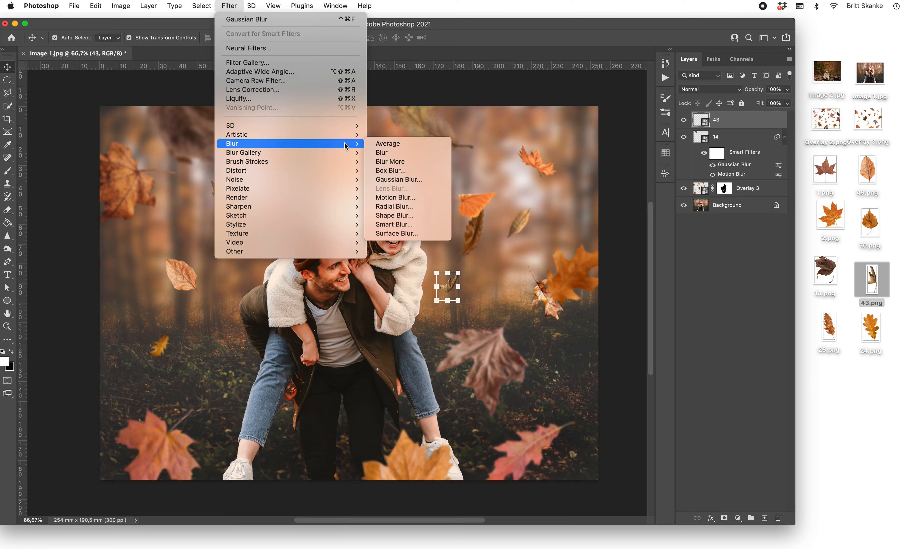
{"action": "left_click", "coordinate": [389, 197]}
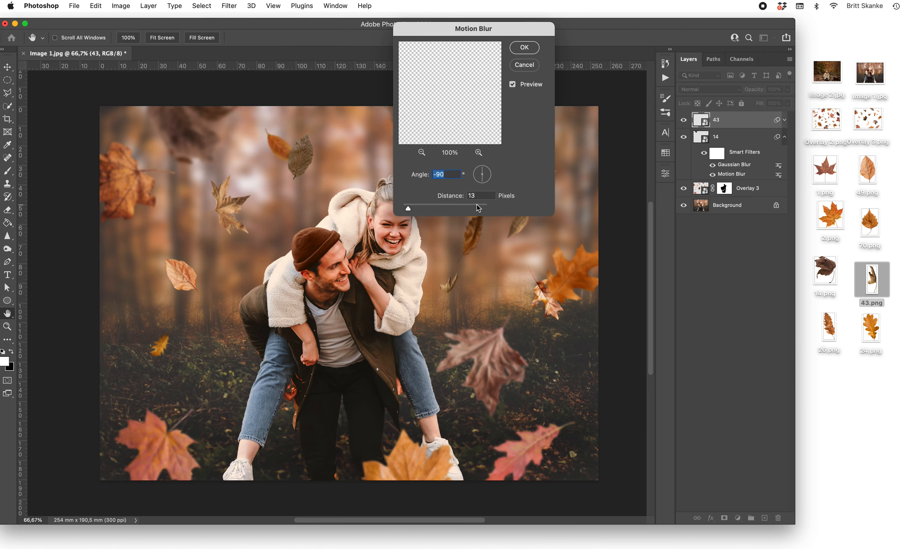
{"action": "left_click", "coordinate": [524, 47]}
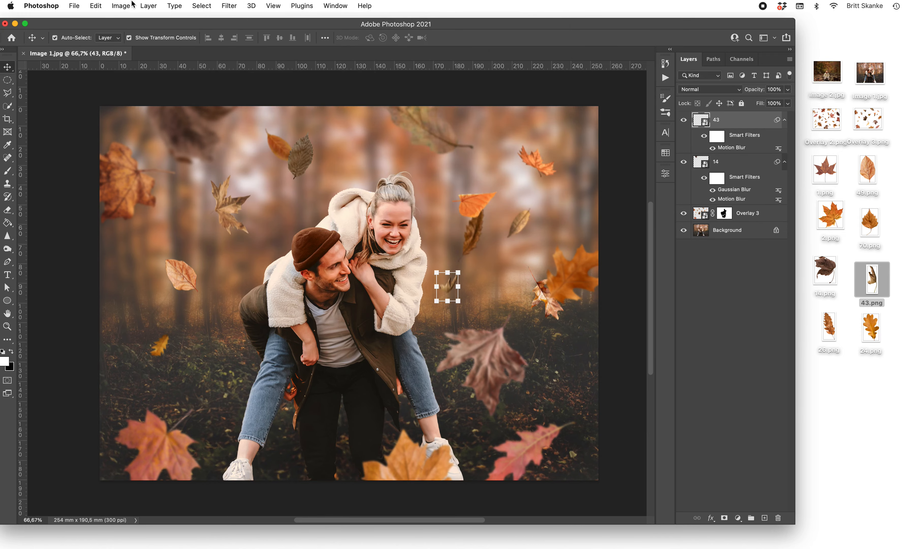
Apply a Gaussian Blur with a radius of 9,7 pixels to layer 43, and deselect the layer.
{"action": "left_click", "coordinate": [226, 5]}
{"action": "mouse_move", "coordinate": [242, 145]}
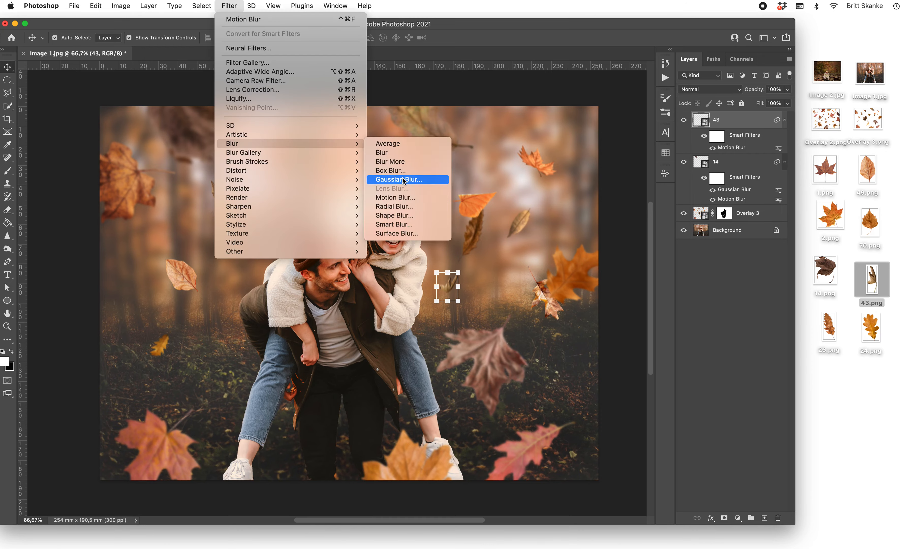
{"action": "left_click", "coordinate": [393, 178]}
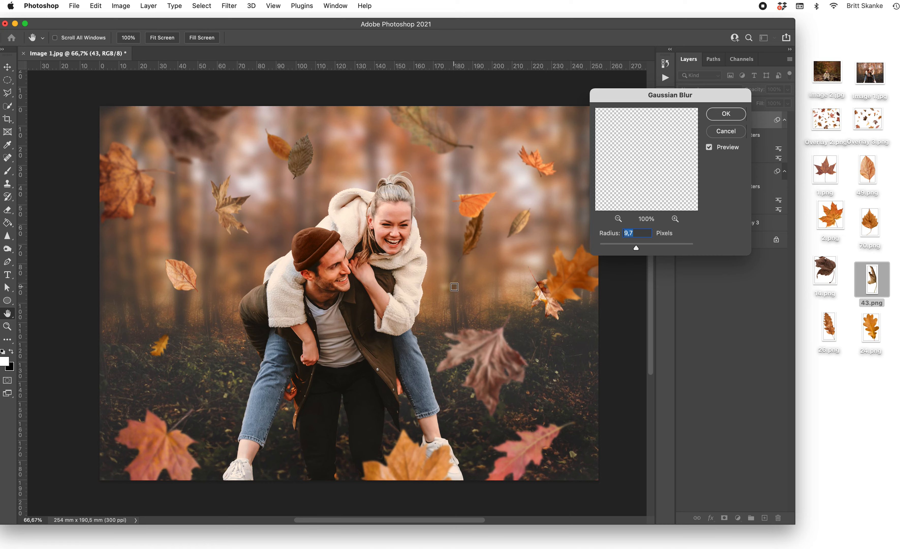
{"action": "left_click", "coordinate": [726, 115]}
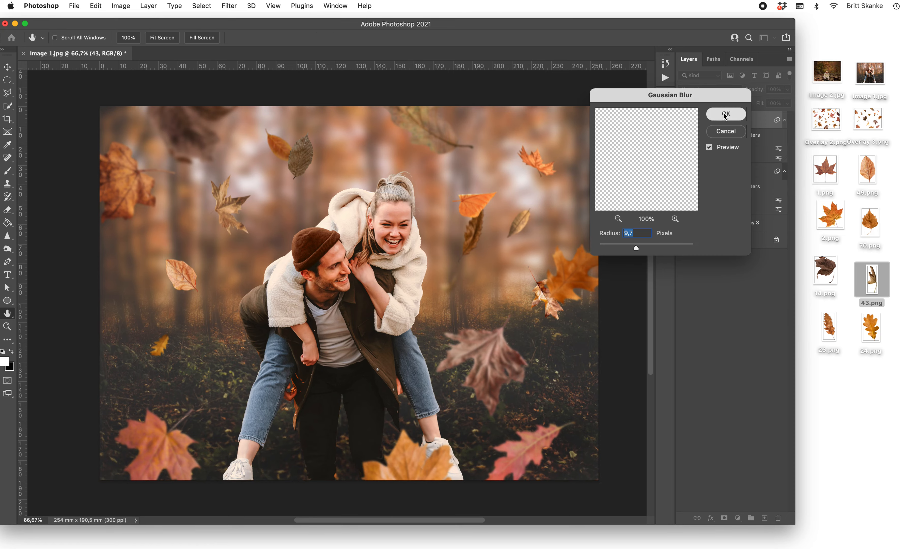
{"action": "left_click", "coordinate": [603, 340]}
Move the small blurred leaf on layer 43 up beside the brown maple leaf above the man's head, and deselect it.
{"action": "left_click", "coordinate": [450, 287]}
{"action": "left_click_drag", "start_coordinate": [450, 289], "coordinate": [254, 182]}
{"action": "left_click", "coordinate": [603, 330]}
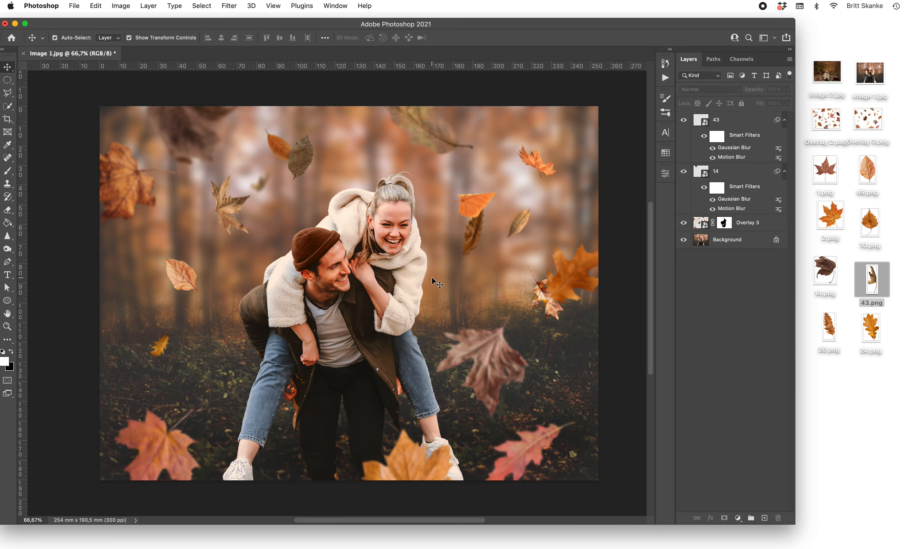
Place 70.png from the desktop beside the woman's elbow, scaled to about 18% and rotated about 154°, then commit and deselect it.
{"action": "left_click", "coordinate": [813, 374]}
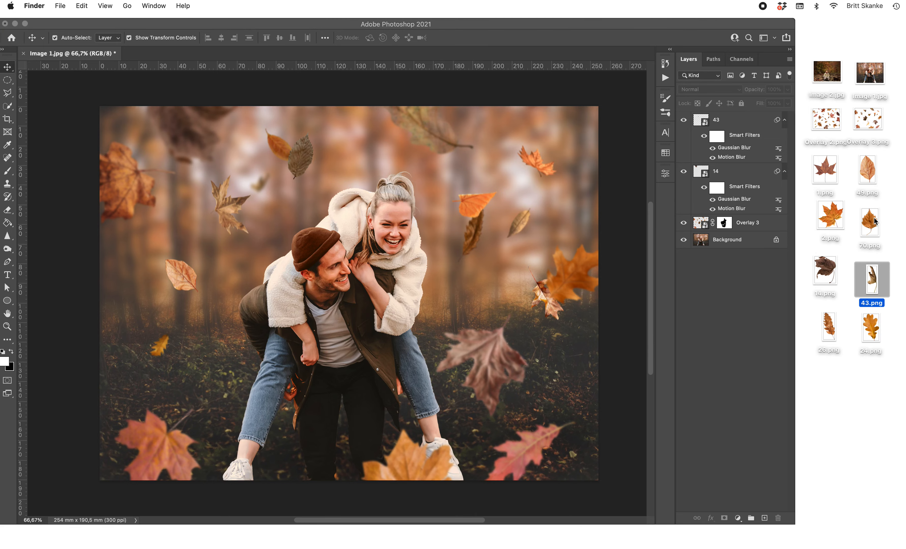
{"action": "left_click_drag", "start_coordinate": [870, 221], "coordinate": [456, 264]}
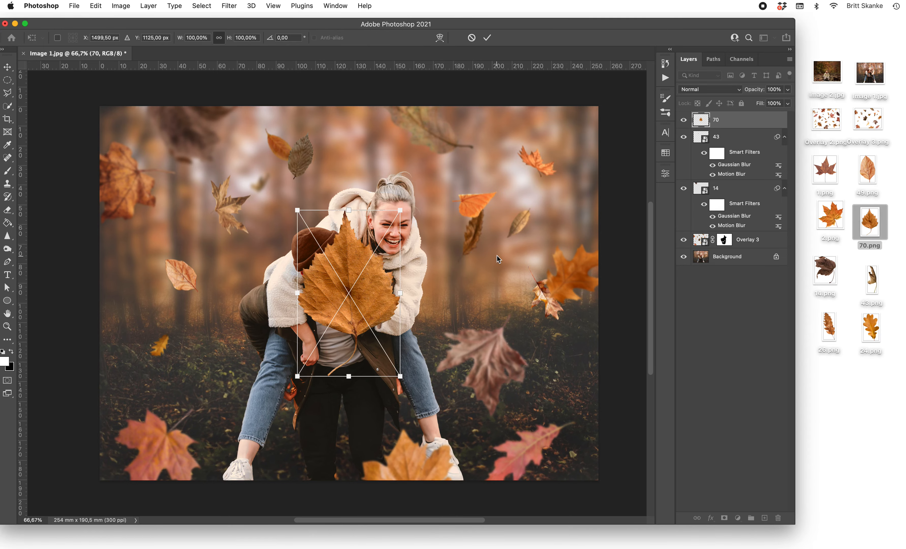
{"action": "left_click_drag", "start_coordinate": [405, 214], "coordinate": [437, 279]}
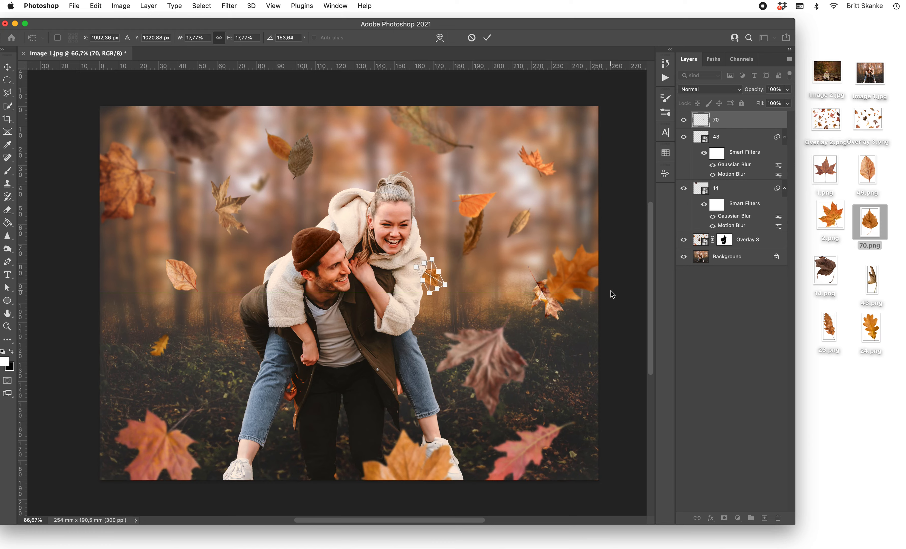
{"action": "key", "text": "Return"}
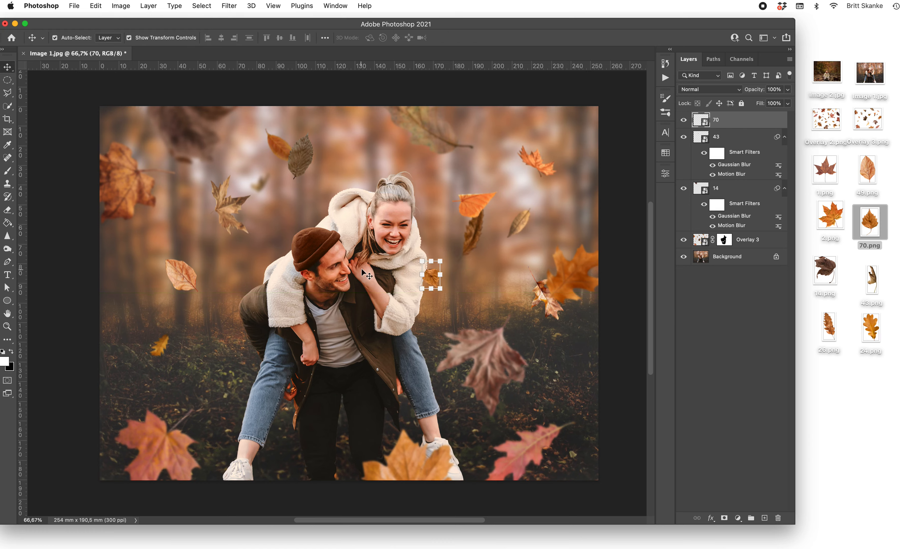
{"action": "left_click", "coordinate": [634, 298]}
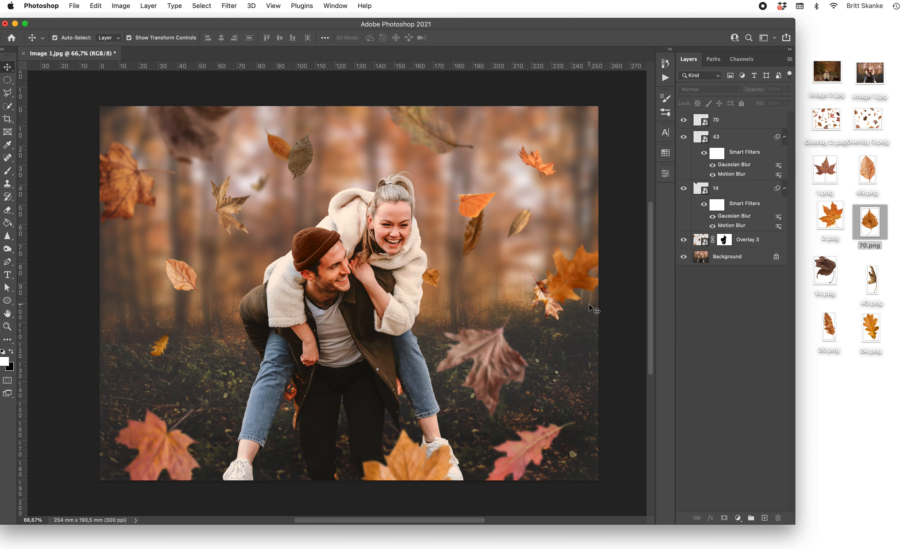
Apply a Motion Blur to layer 70 with an angle of -90° and a distance of 12 pixels.
{"action": "left_click", "coordinate": [431, 275]}
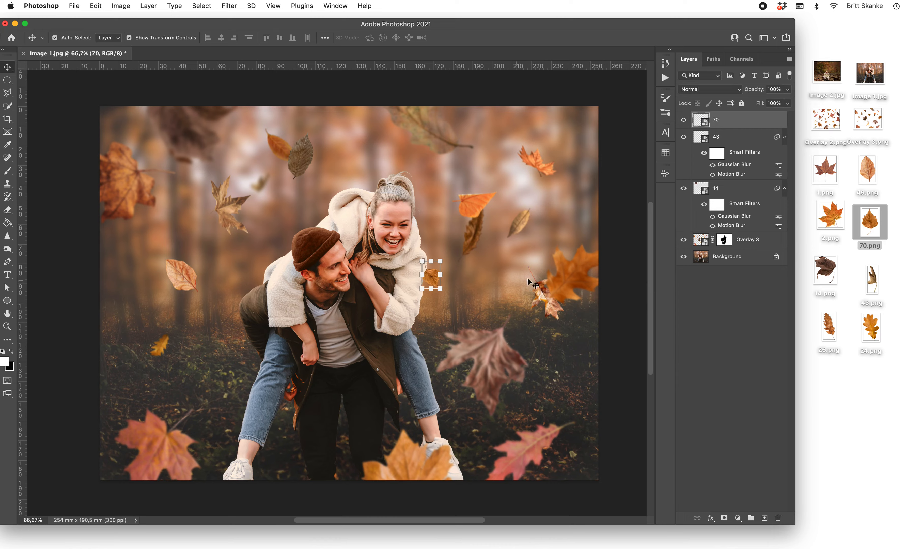
{"action": "left_click", "coordinate": [230, 6]}
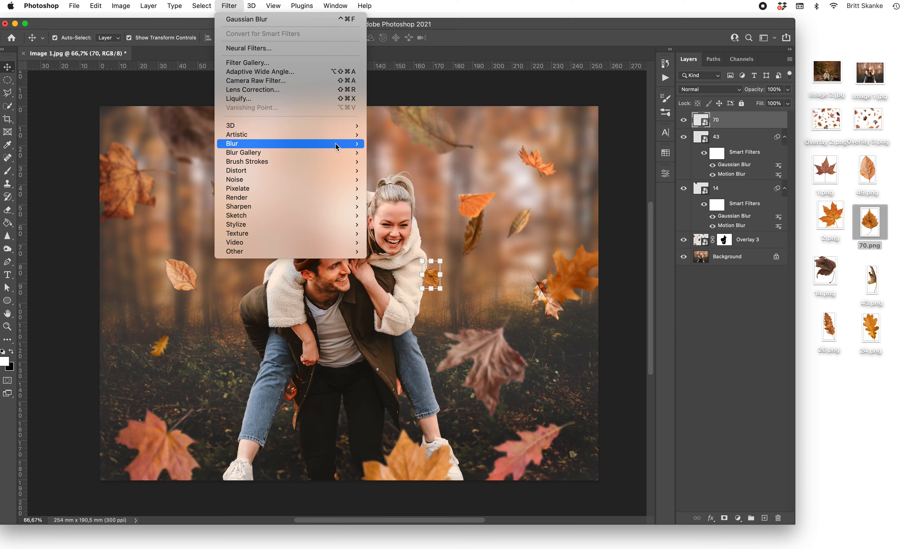
{"action": "mouse_move", "coordinate": [337, 146]}
{"action": "left_click", "coordinate": [375, 198]}
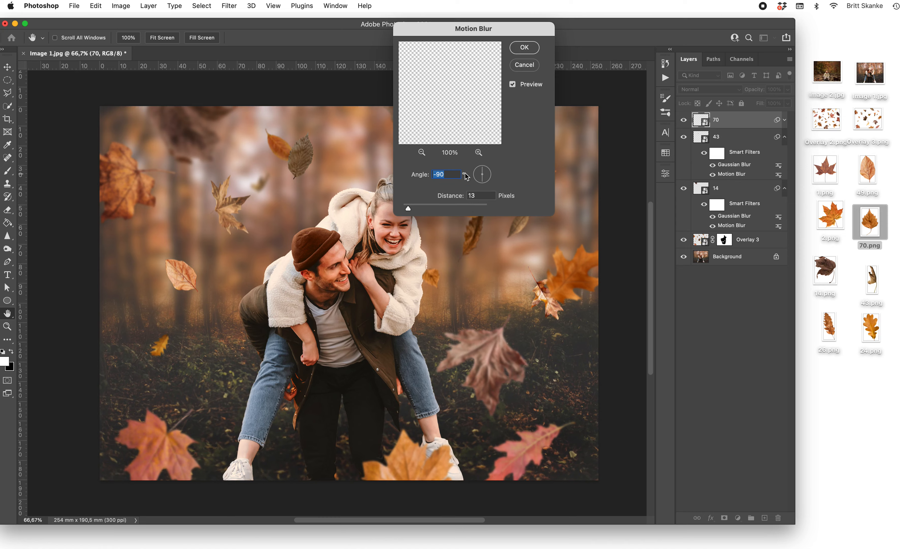
{"action": "left_click_drag", "start_coordinate": [408, 209], "coordinate": [408, 211]}
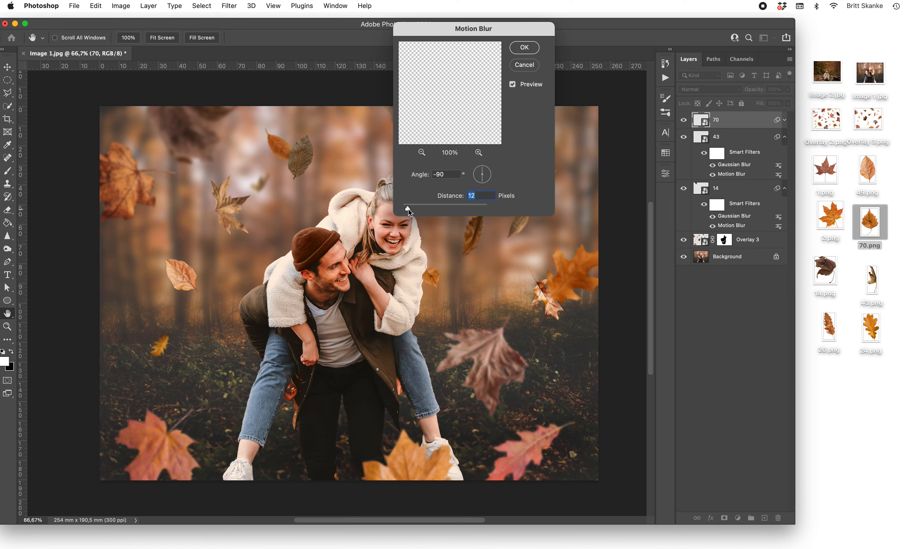
{"action": "left_click", "coordinate": [525, 48]}
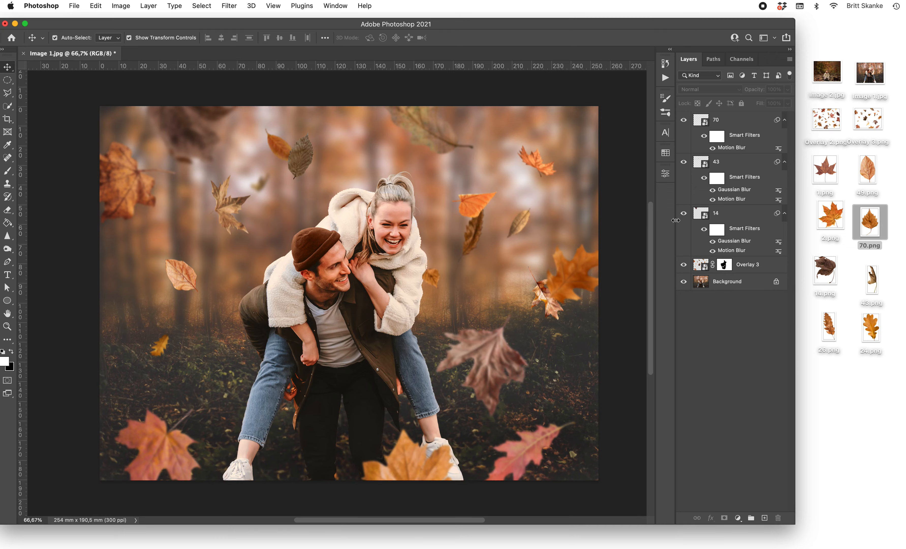
Hide the individual leaf layers 14, 43 and 70.
{"action": "left_click", "coordinate": [684, 214]}
{"action": "left_click", "coordinate": [684, 163]}
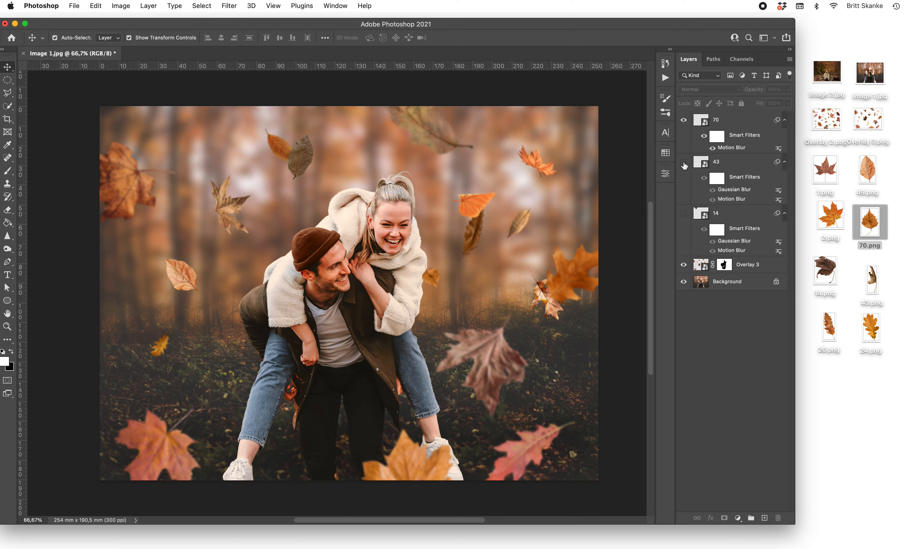
{"action": "left_click", "coordinate": [735, 125]}
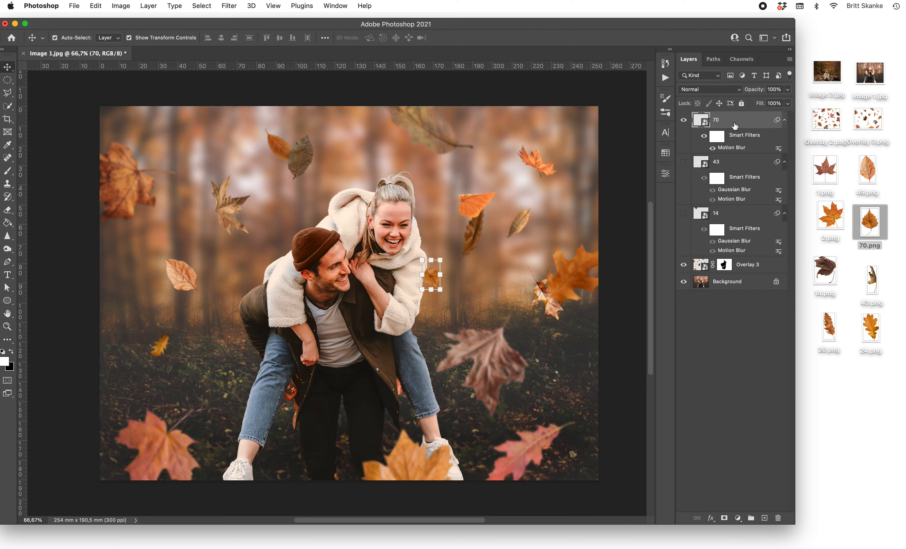
{"action": "left_click", "coordinate": [684, 120]}
Apply a Hue/Saturation adjustment to Overlay 3 with hue -3, saturation 0 and lightness 0.
{"action": "left_click", "coordinate": [749, 267]}
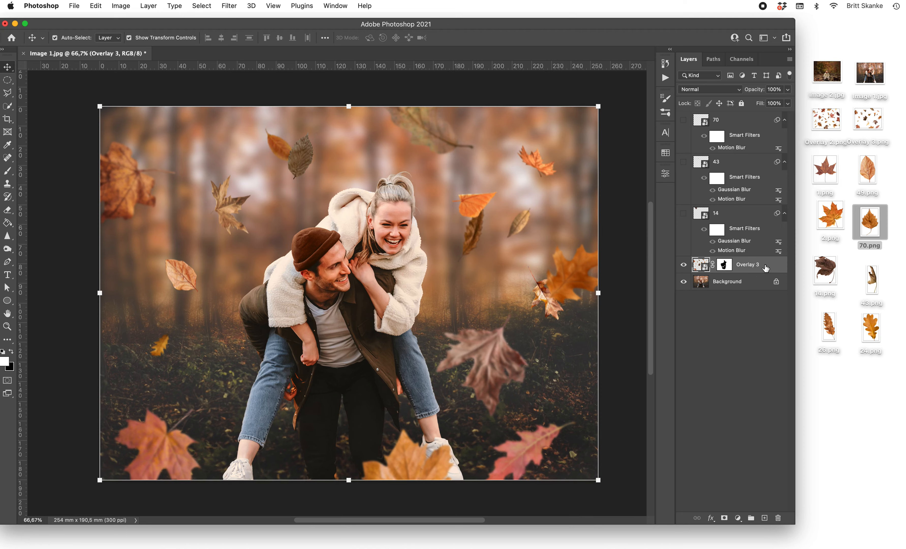
{"action": "key", "text": "super+u"}
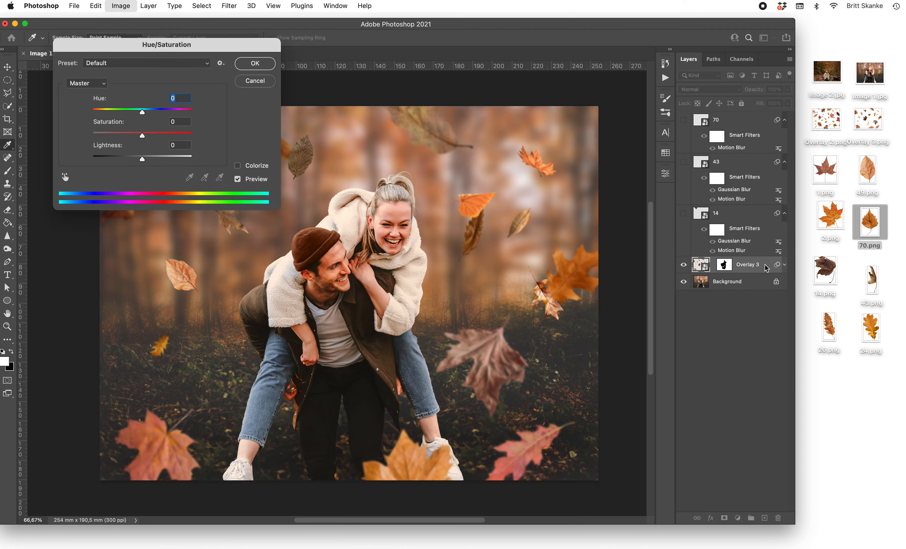
{"action": "scroll", "coordinate": [370, 222], "scroll_direction": "up", "scroll_amount": 2}
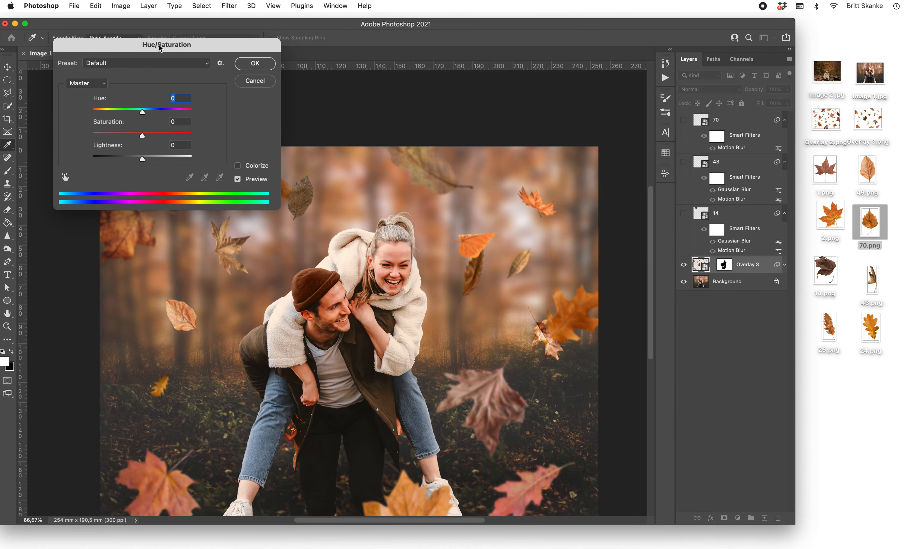
{"action": "left_click_drag", "start_coordinate": [159, 44], "coordinate": [153, 40]}
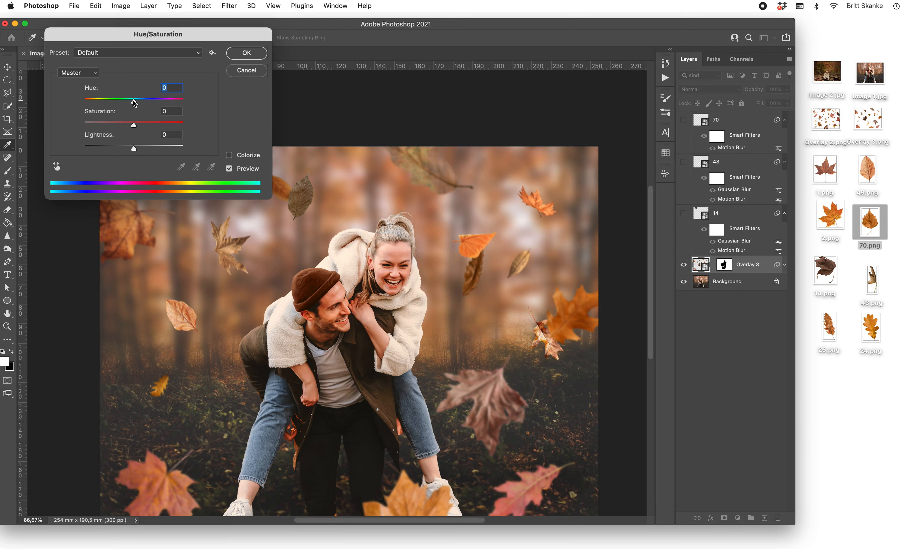
{"action": "mouse_move", "coordinate": [134, 103]}
{"action": "left_mouse_down"}
{"action": "mouse_move", "coordinate": [91, 102]}
{"action": "mouse_move", "coordinate": [130, 105]}
{"action": "left_mouse_up"}
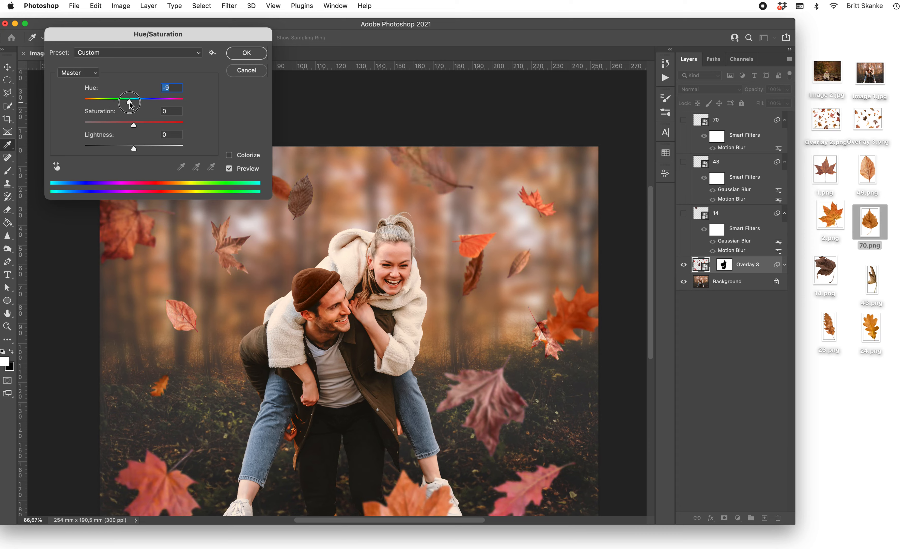
{"action": "left_click_drag", "start_coordinate": [131, 105], "coordinate": [151, 126]}
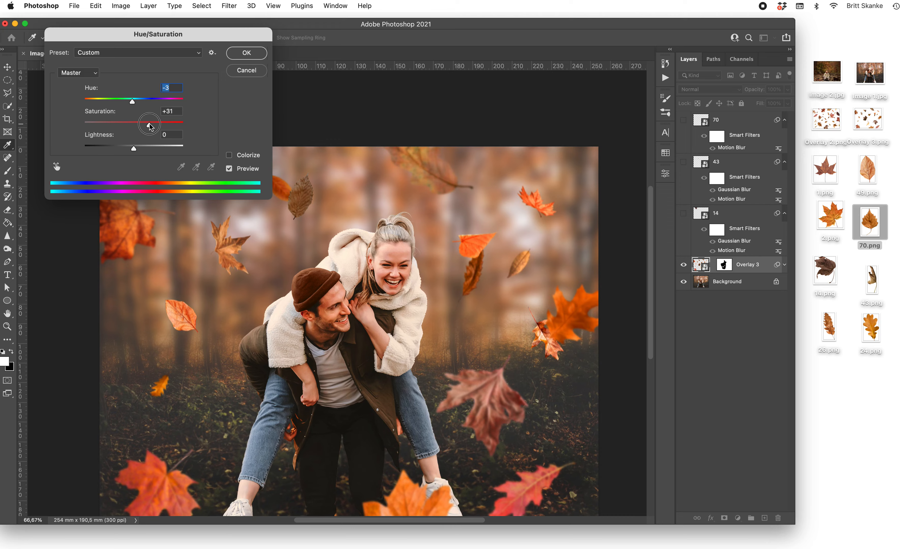
{"action": "left_click_drag", "start_coordinate": [145, 127], "coordinate": [135, 151]}
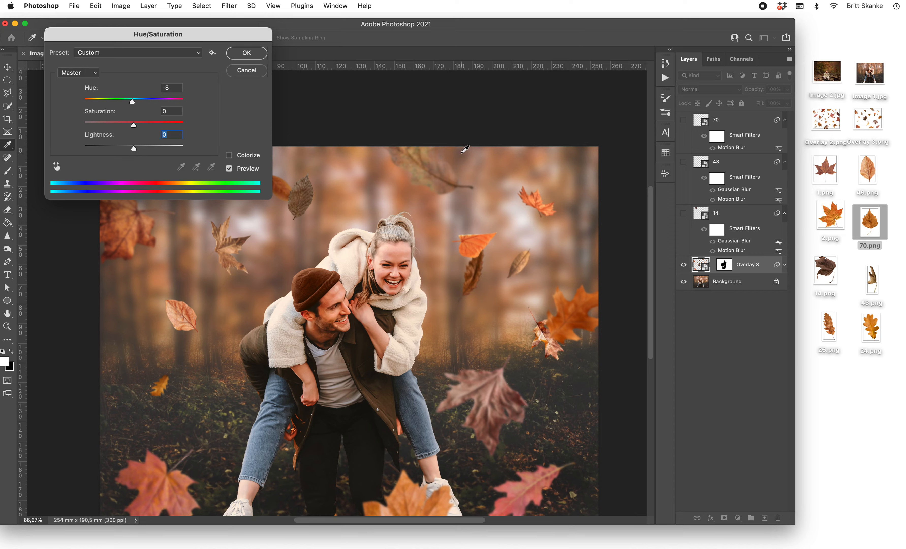
{"action": "left_click", "coordinate": [250, 56]}
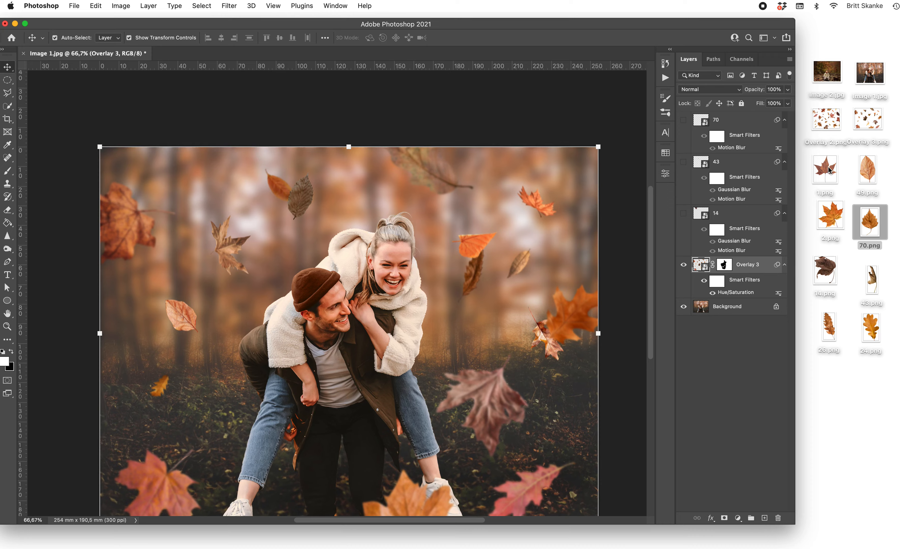
Place 49.png from the desktop at 100% scale beside the couple, over the small leaves next to the man, and commit it.
{"action": "left_click_drag", "start_coordinate": [868, 170], "coordinate": [325, 259]}
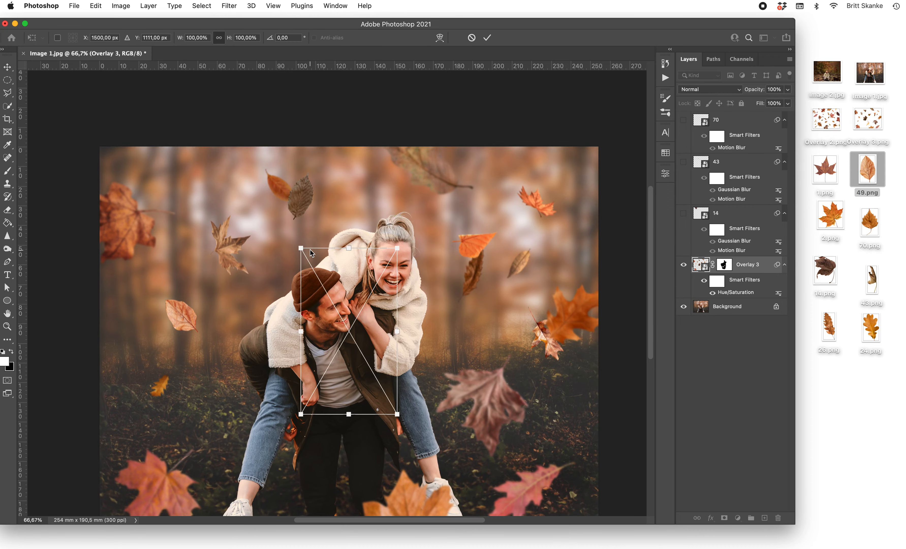
{"action": "left_click_drag", "start_coordinate": [364, 305], "coordinate": [209, 312]}
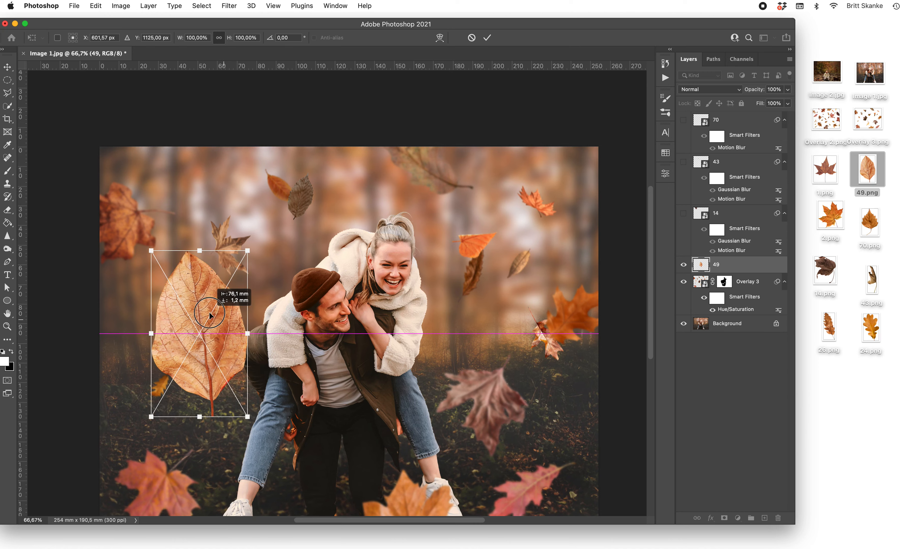
{"action": "left_click", "coordinate": [487, 38]}
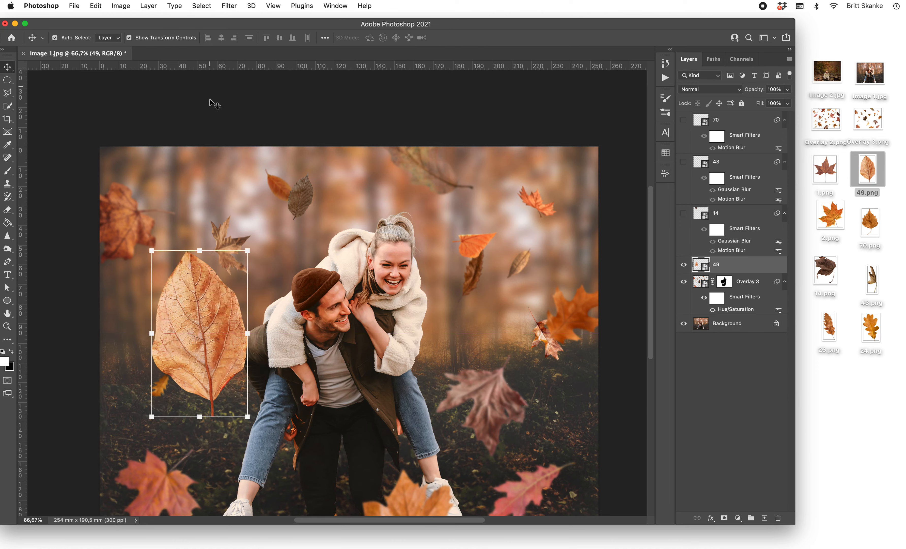
Apply a Hue/Saturation adjustment to layer 49 that raises the saturation of the Reds only, keeping the Master hue at 0.
{"action": "key", "text": "super+u"}
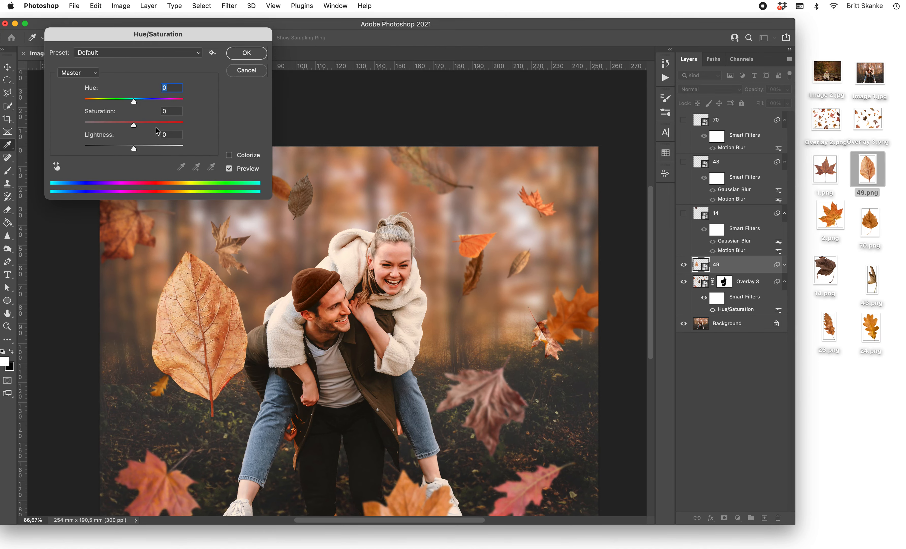
{"action": "left_click", "coordinate": [132, 101]}
{"action": "mouse_move", "coordinate": [132, 101]}
{"action": "left_mouse_down"}
{"action": "mouse_move", "coordinate": [112, 102]}
{"action": "mouse_move", "coordinate": [133, 102]}
{"action": "left_mouse_up"}
{"action": "key", "text": "Up"}
{"action": "key", "text": "Up"}
{"action": "left_click", "coordinate": [95, 73]}
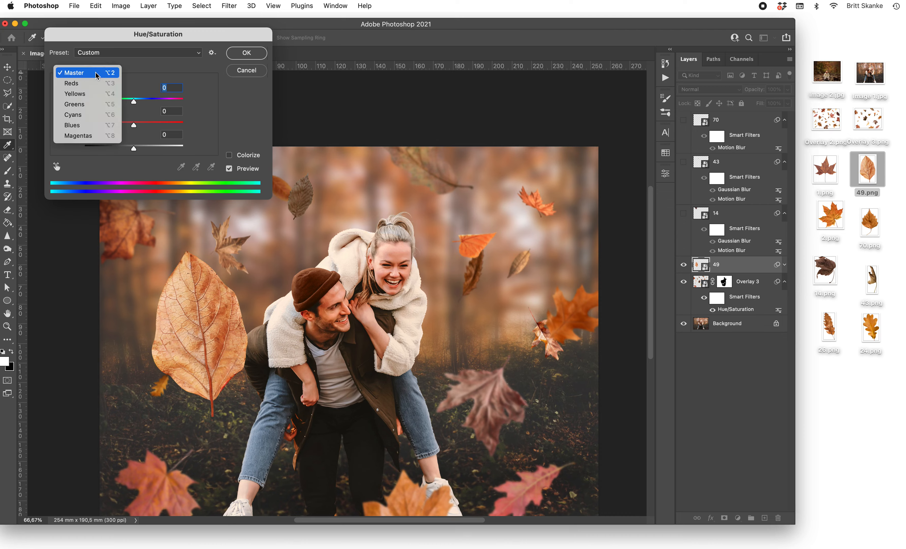
{"action": "left_click", "coordinate": [82, 84]}
{"action": "mouse_move", "coordinate": [133, 127]}
{"action": "left_mouse_down"}
{"action": "mouse_move", "coordinate": [156, 127]}
{"action": "mouse_move", "coordinate": [148, 128]}
{"action": "left_mouse_up"}
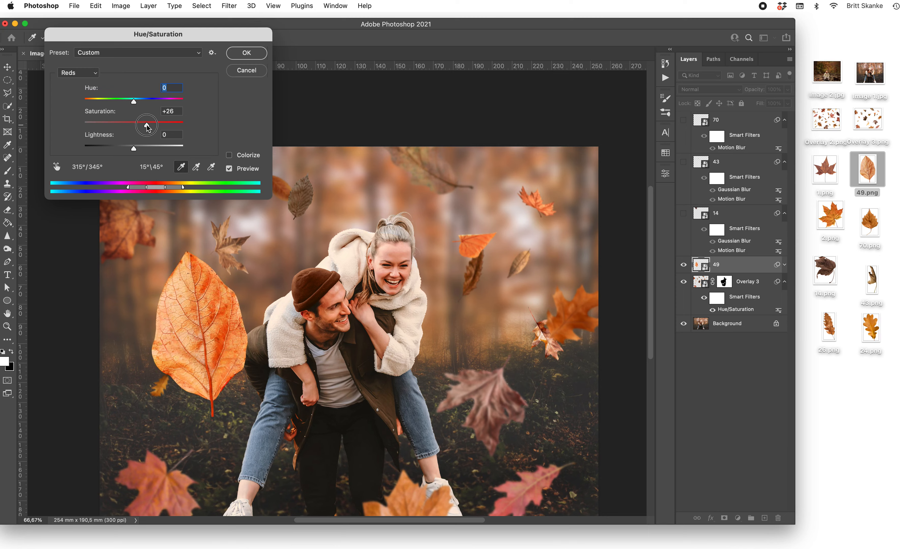
{"action": "left_click", "coordinate": [148, 127]}
{"action": "left_click", "coordinate": [257, 54]}
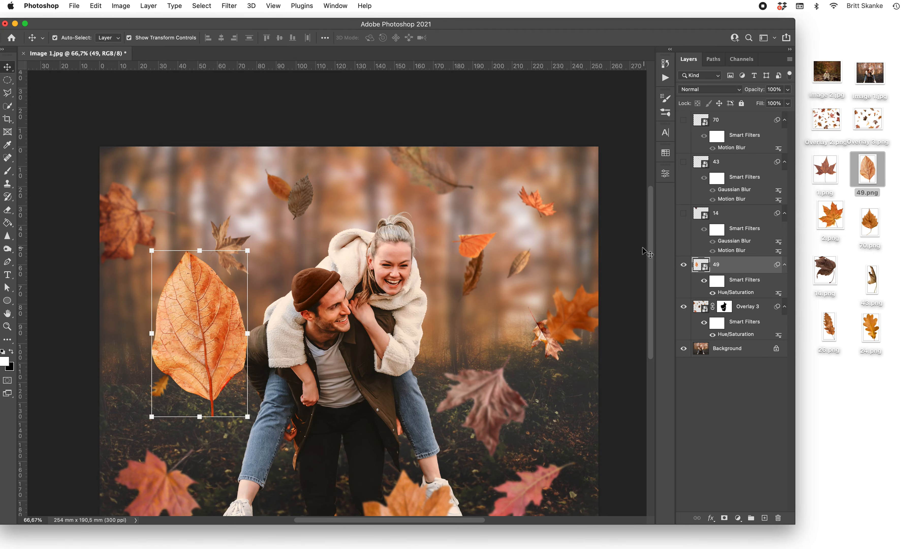